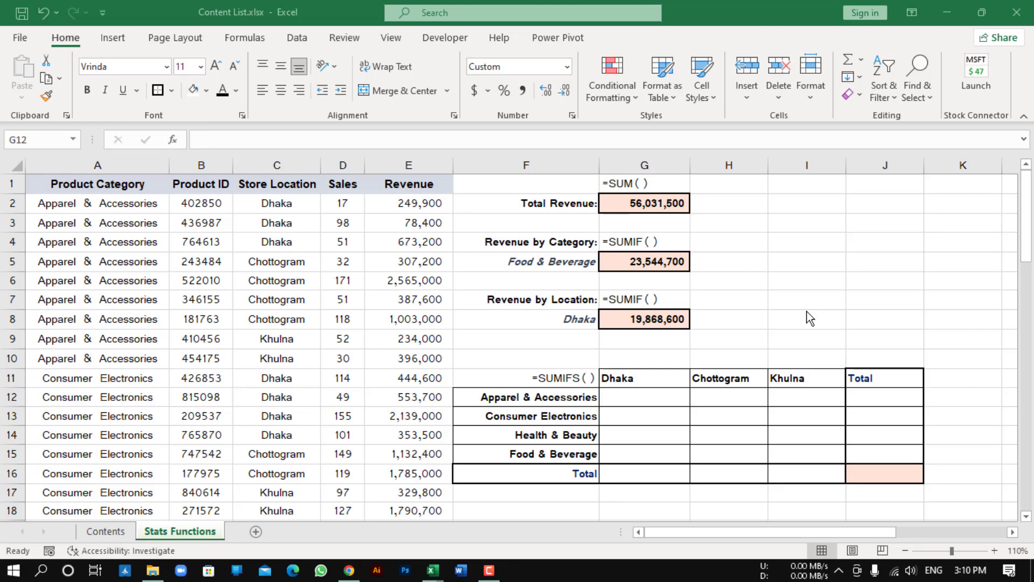
# Step: Examine the function labels beside the result cells and the category, product ID, location, sales and revenue columns of the dataset
pyautogui.click(654, 184)
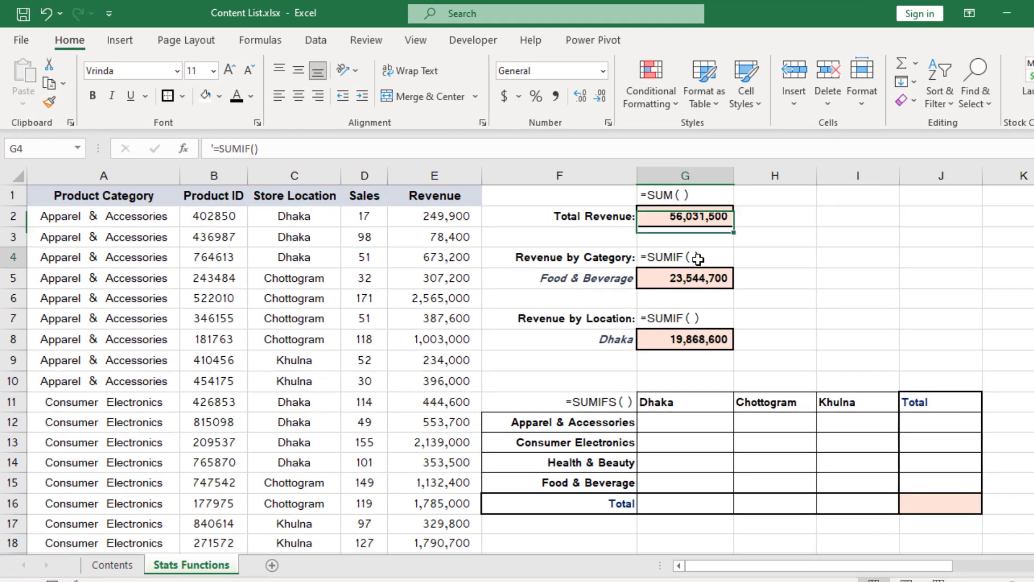
pyautogui.click(687, 246)
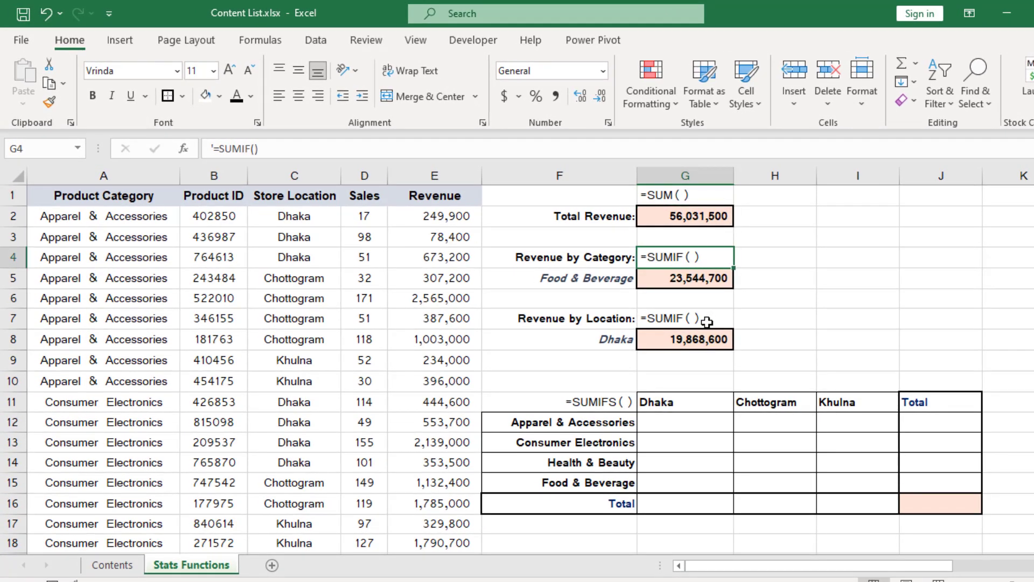
pyautogui.click(620, 405)
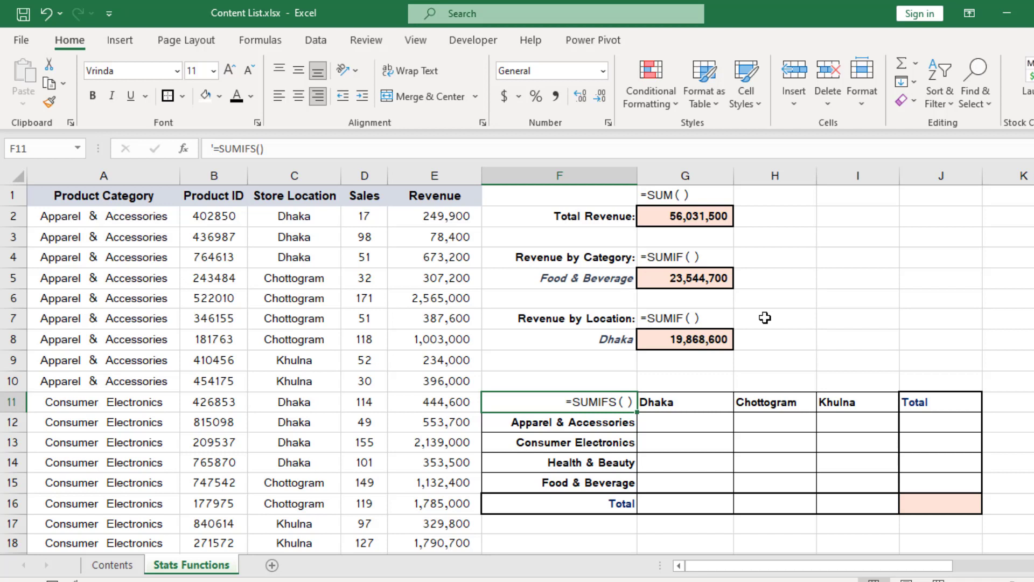
pyautogui.click(126, 238)
pyautogui.click(125, 279)
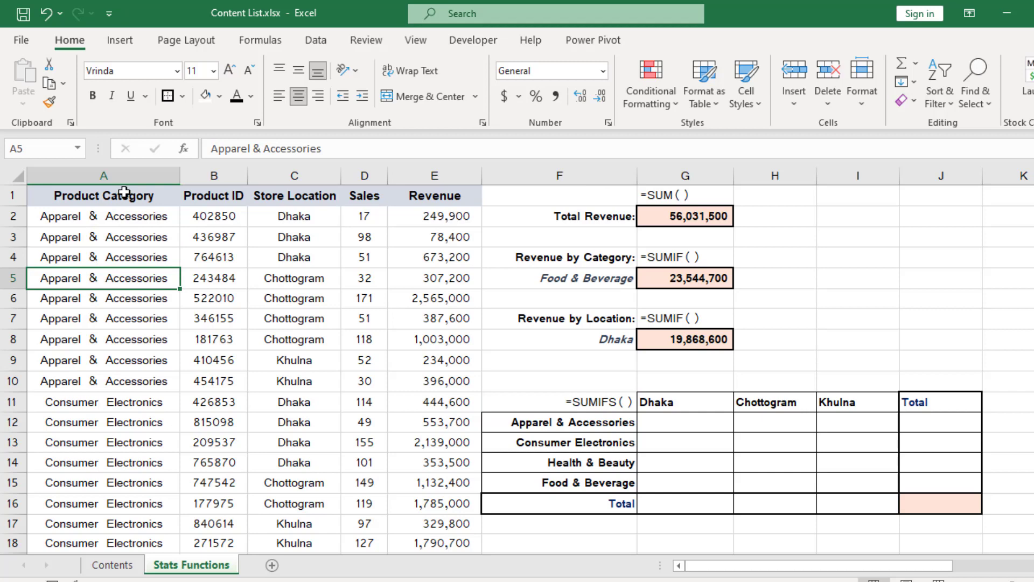
pyautogui.scroll(-11, 128, 249)
pyautogui.scroll(11, 128, 249)
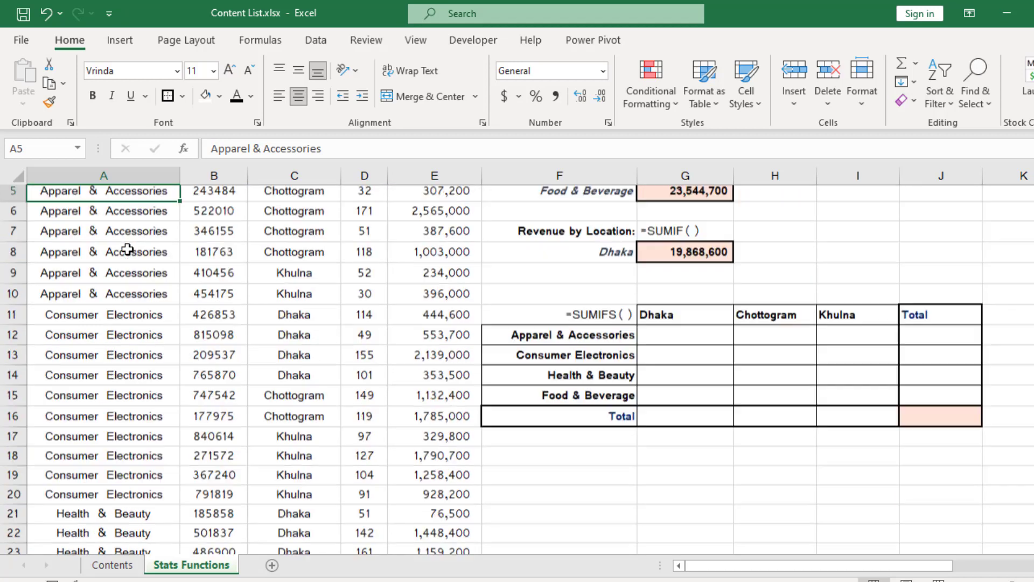
pyautogui.click(132, 232)
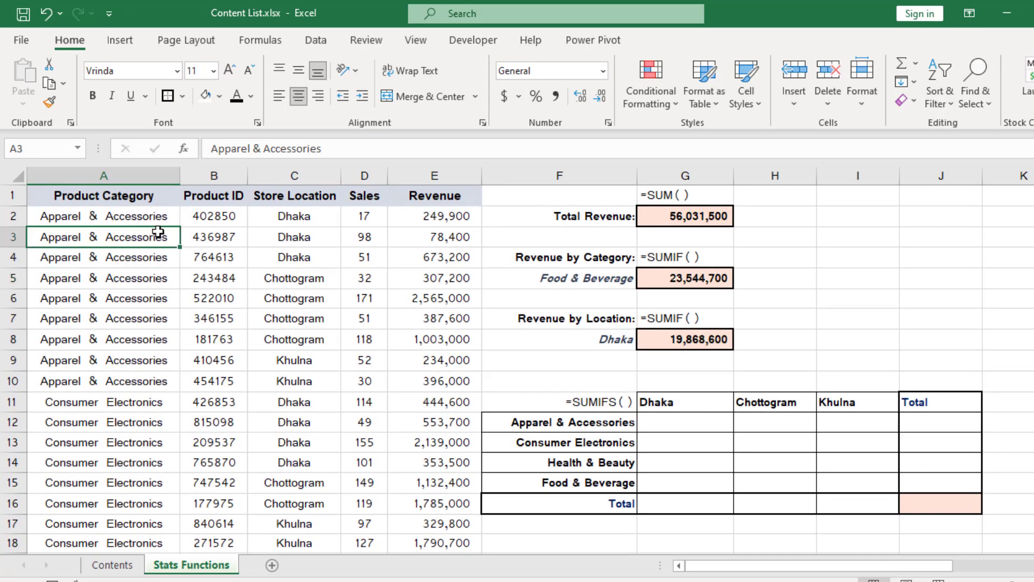
pyautogui.click(298, 236)
pyautogui.click(304, 279)
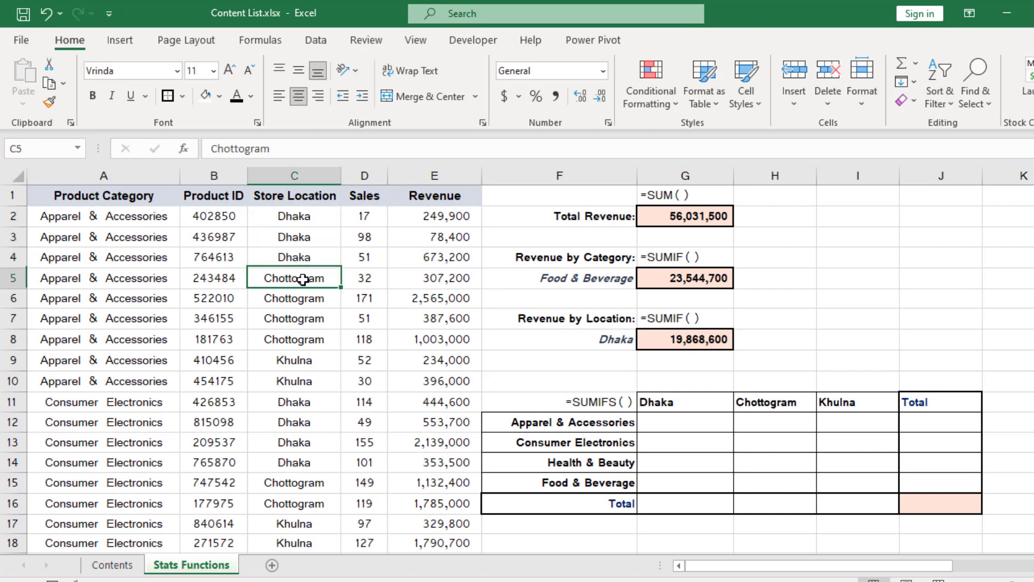
pyautogui.click(362, 220)
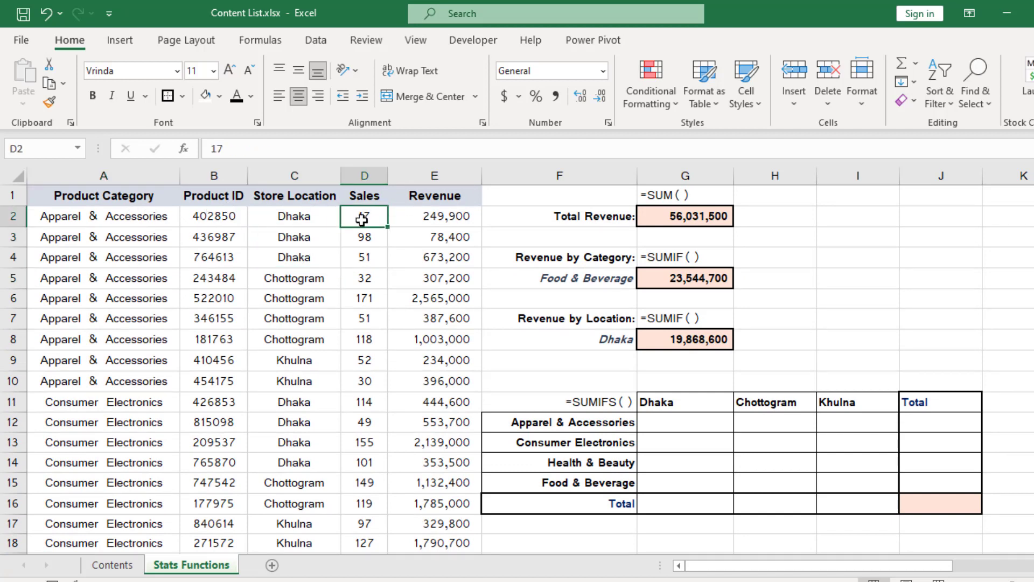
pyautogui.click(448, 219)
pyautogui.click(446, 263)
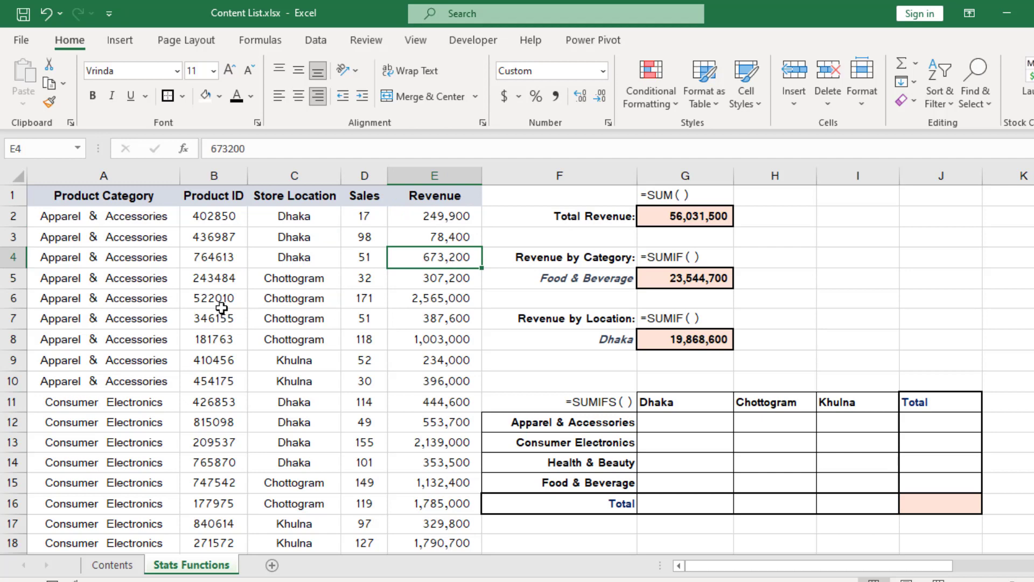
pyautogui.scroll(-6, 221, 308)
pyautogui.scroll(6, 223, 305)
pyautogui.click(206, 291)
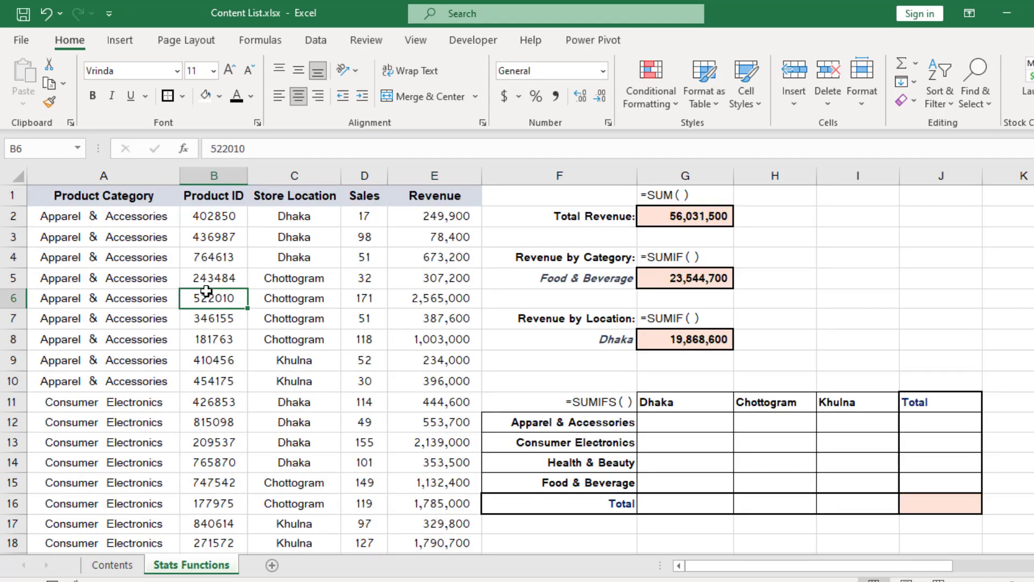
pyautogui.scroll(-7, 319, 337)
pyautogui.scroll(7, 318, 337)
# Step: Review the SUM, SUMIF and SUMIFS labels that mark the revenue calculations
pyautogui.click(690, 194)
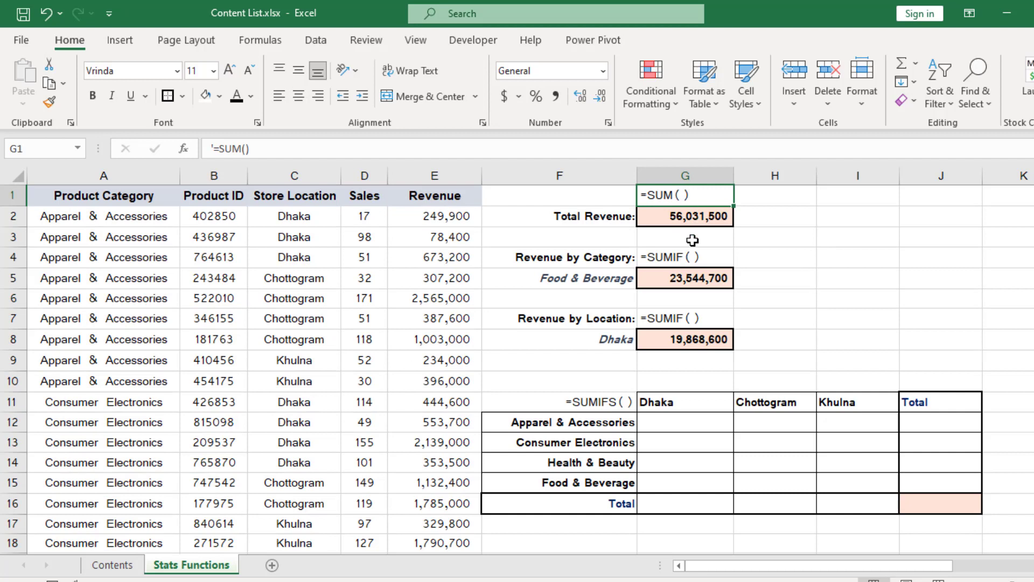
pyautogui.click(711, 267)
pyautogui.click(687, 318)
pyautogui.click(587, 402)
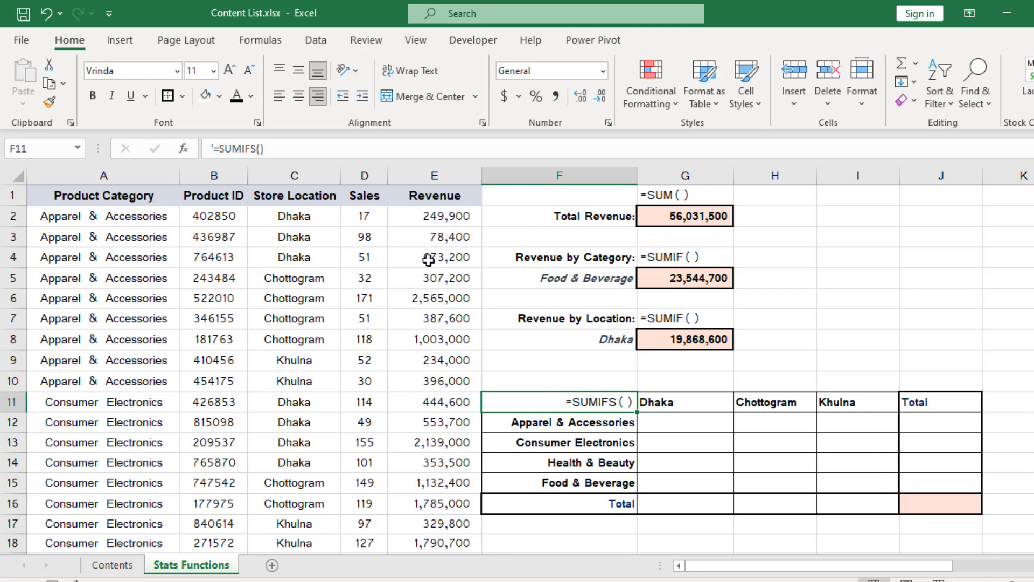
pyautogui.click(712, 197)
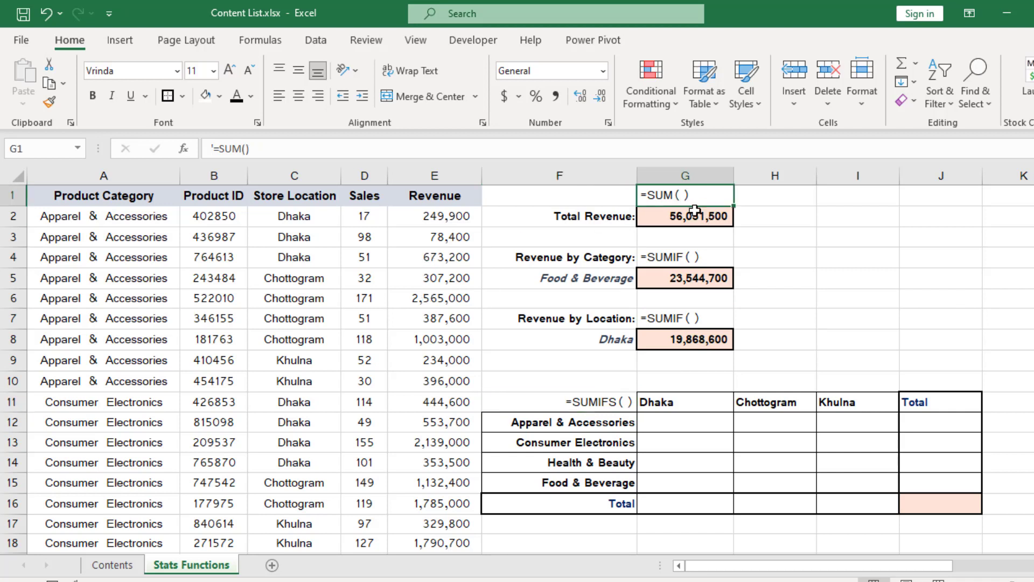
# Step: Clear the existing formulas from the Total Revenue, Revenue by Category and Revenue by Location result cells G2, G5 and G8
pyautogui.click(680, 224)
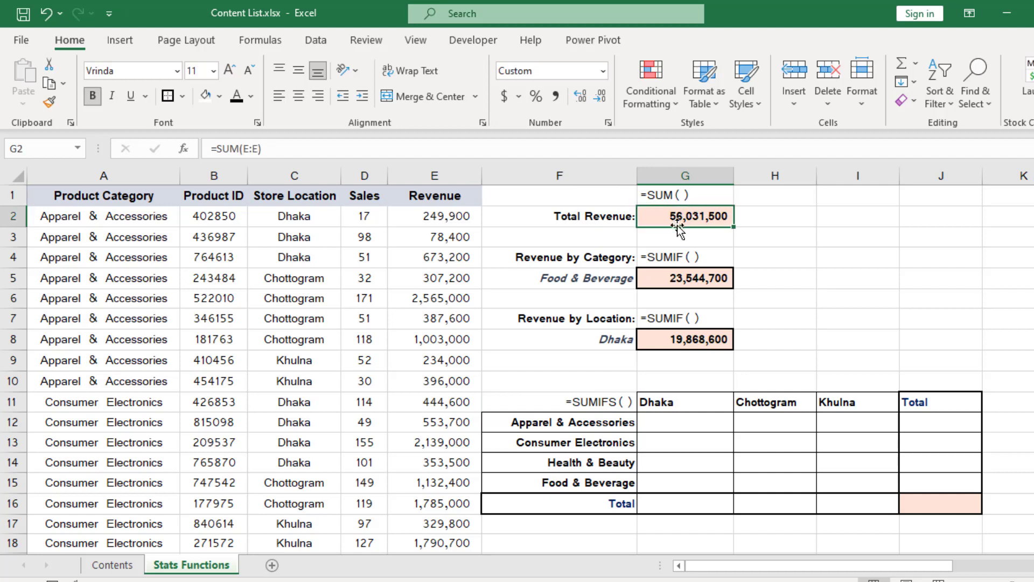
pyautogui.press('Delete')
pyautogui.click(706, 279)
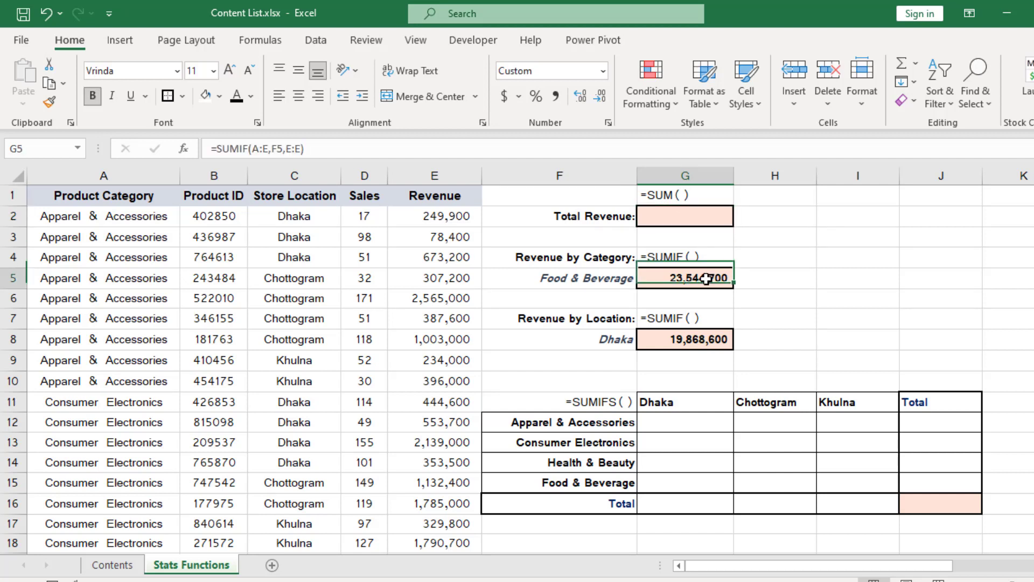
pyautogui.press('Delete')
pyautogui.click(698, 340)
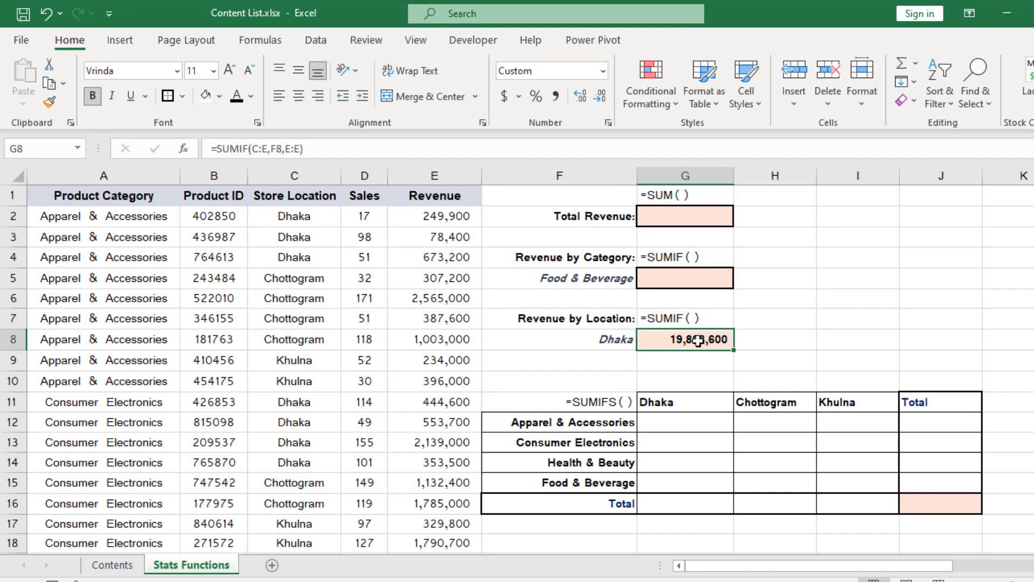
pyautogui.press('Delete')
pyautogui.click(790, 290)
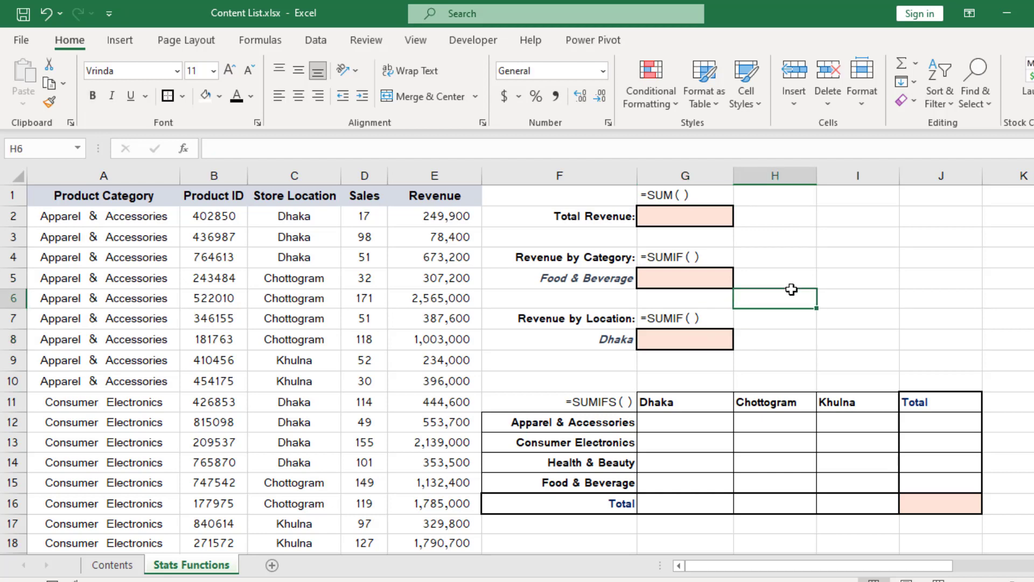
# Step: Calculate Total Revenue in cell G2 with a SUM formula over the revenue values in E2:E70
pyautogui.click(701, 216)
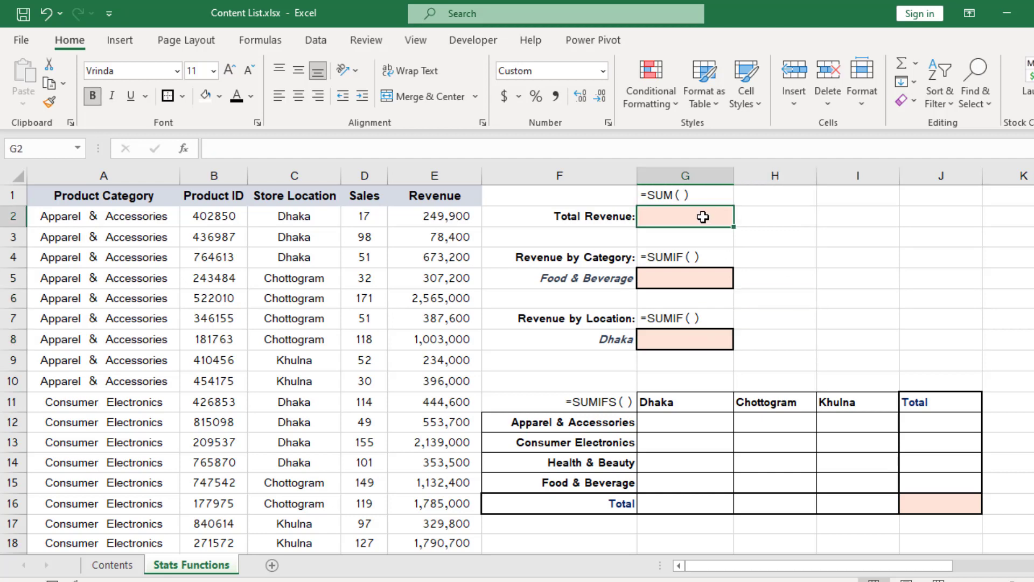
pyautogui.scroll(-20, 453, 231)
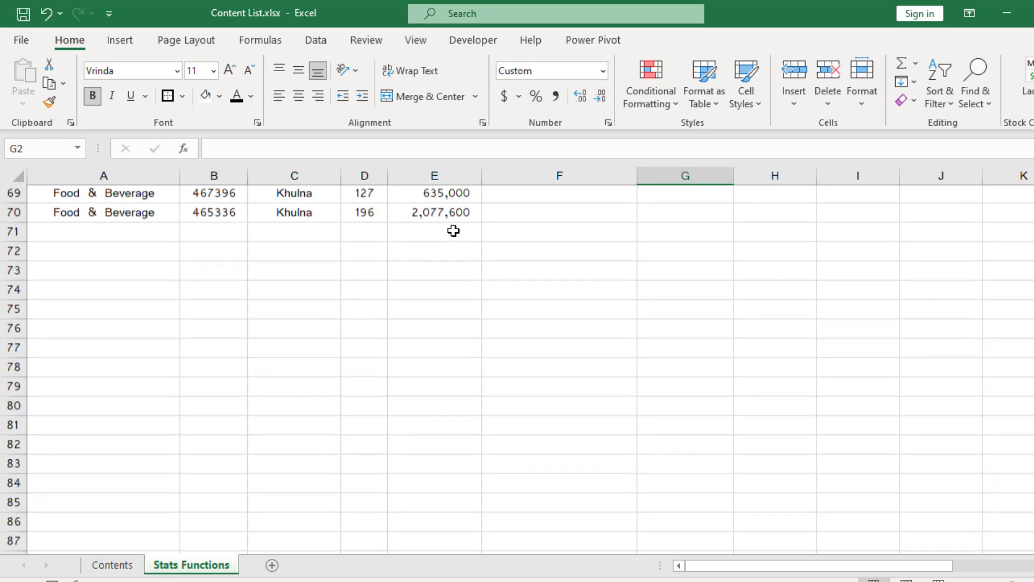
pyautogui.scroll(20, 453, 231)
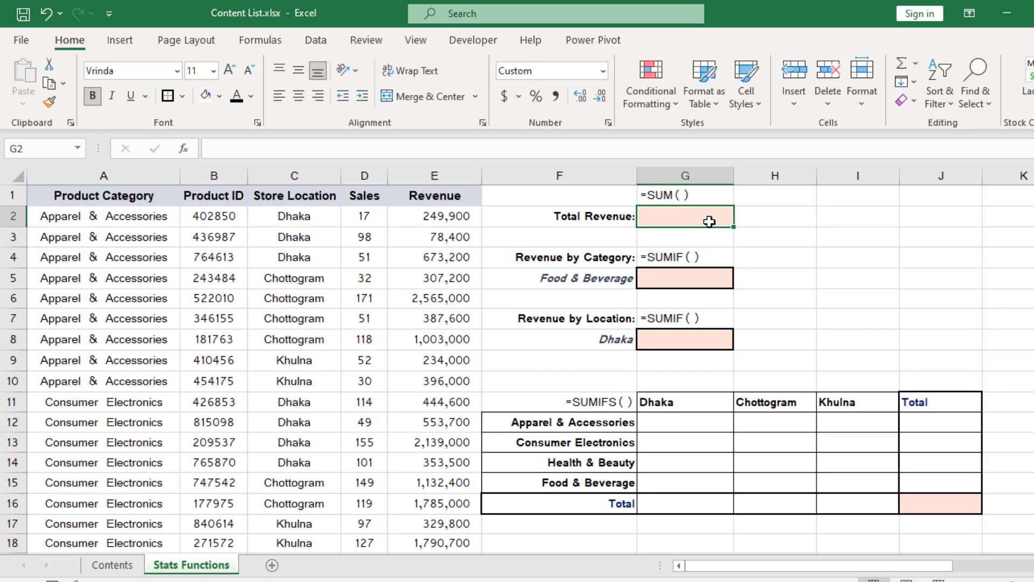
pyautogui.write('=SUM(')
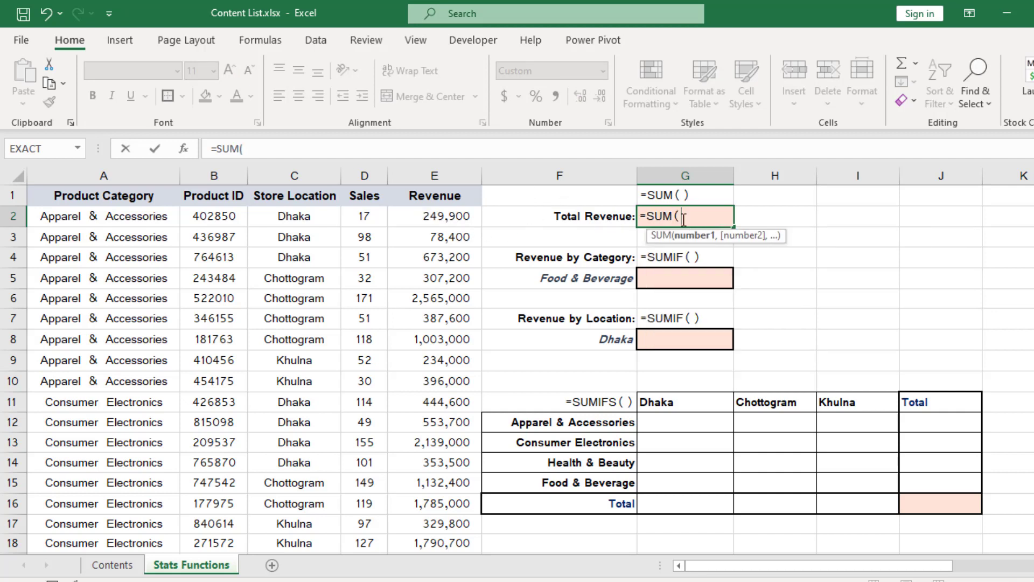
pyautogui.moveTo(433, 213); pyautogui.dragTo(443, 485)
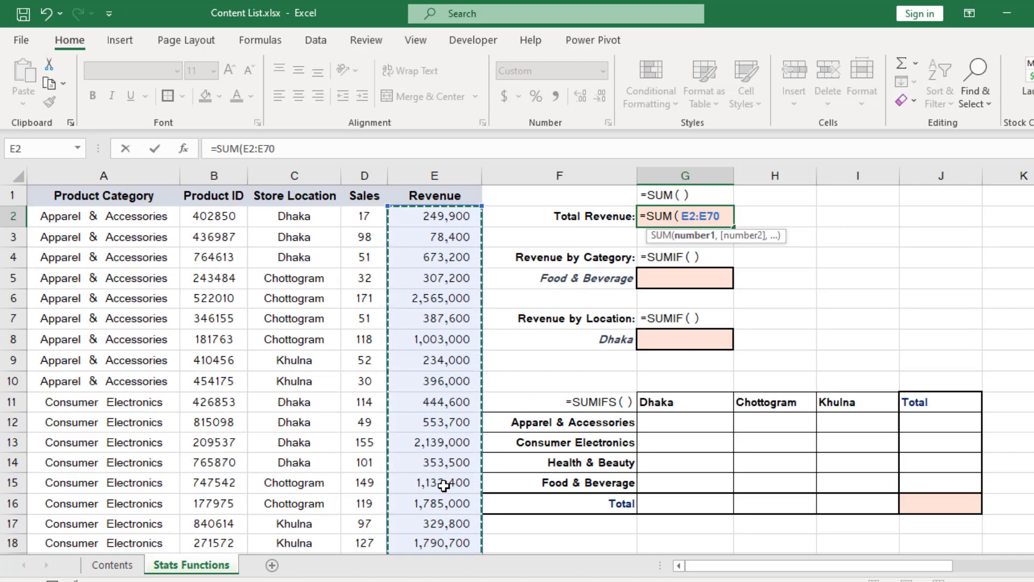
pyautogui.press('Return')
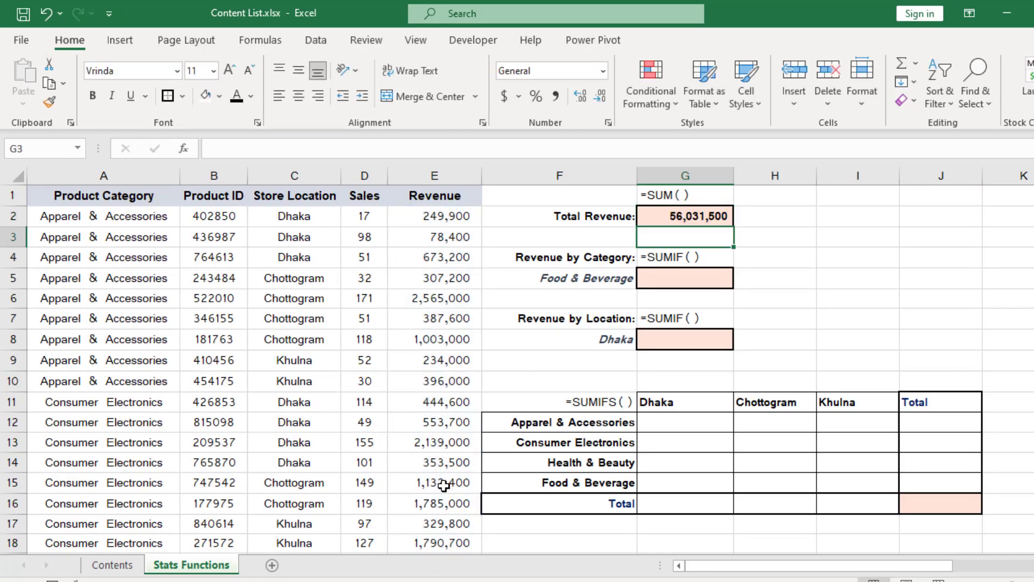
# Step: Check the Total Revenue formula and examine the revenue, product category and store location entries used for conditional sums
pyautogui.click(707, 218)
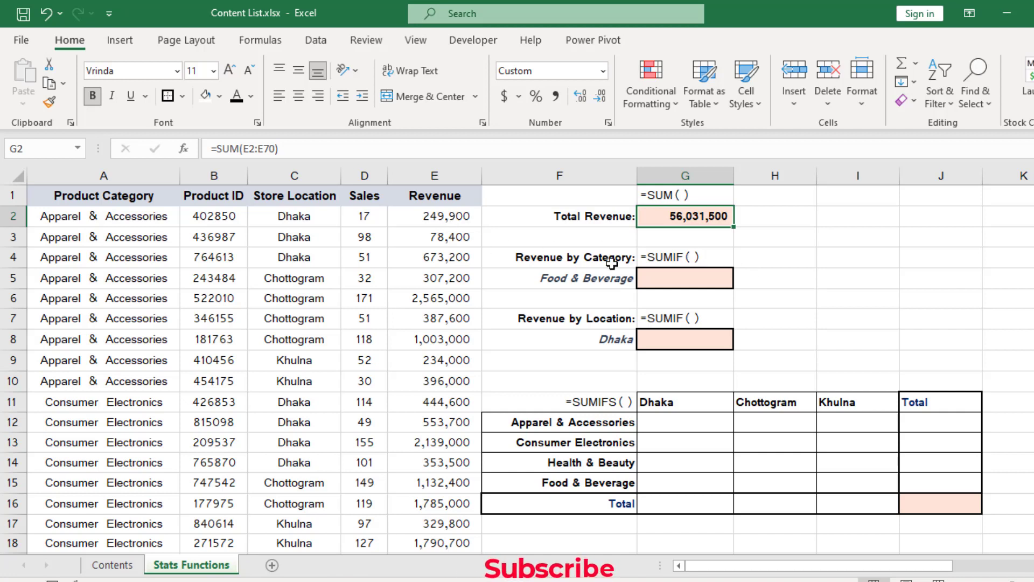
pyautogui.click(722, 240)
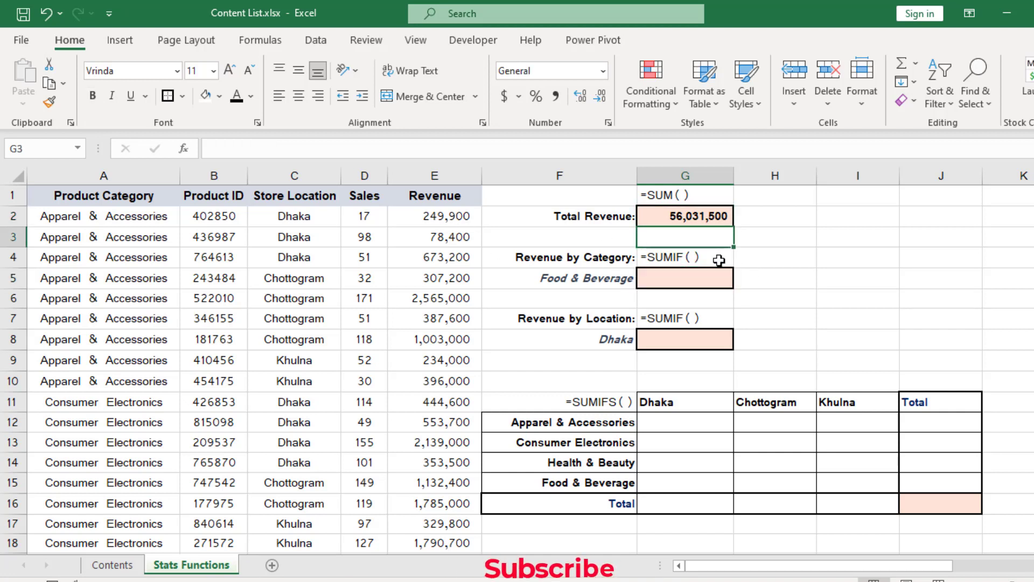
pyautogui.click(719, 260)
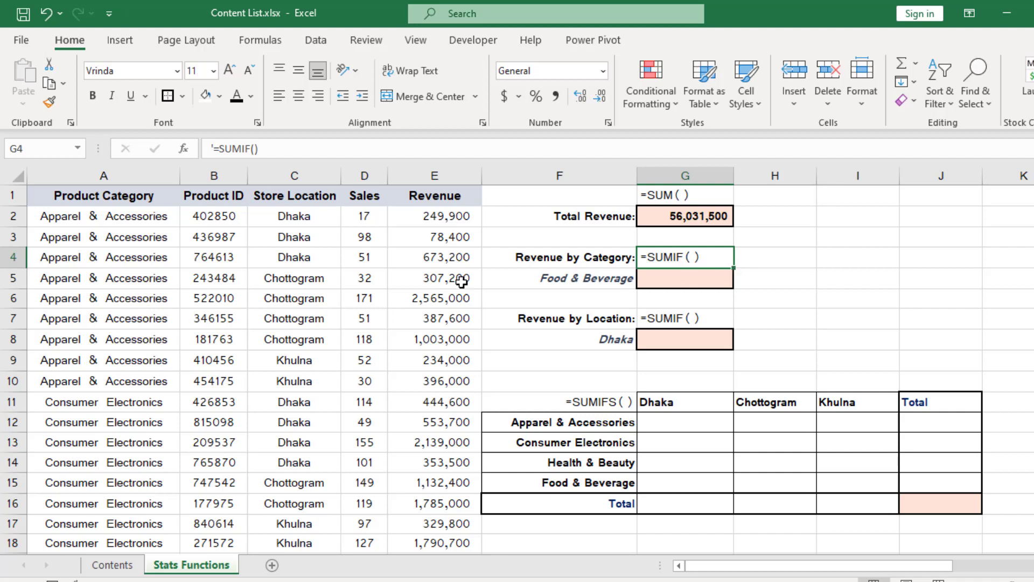
pyautogui.click(439, 241)
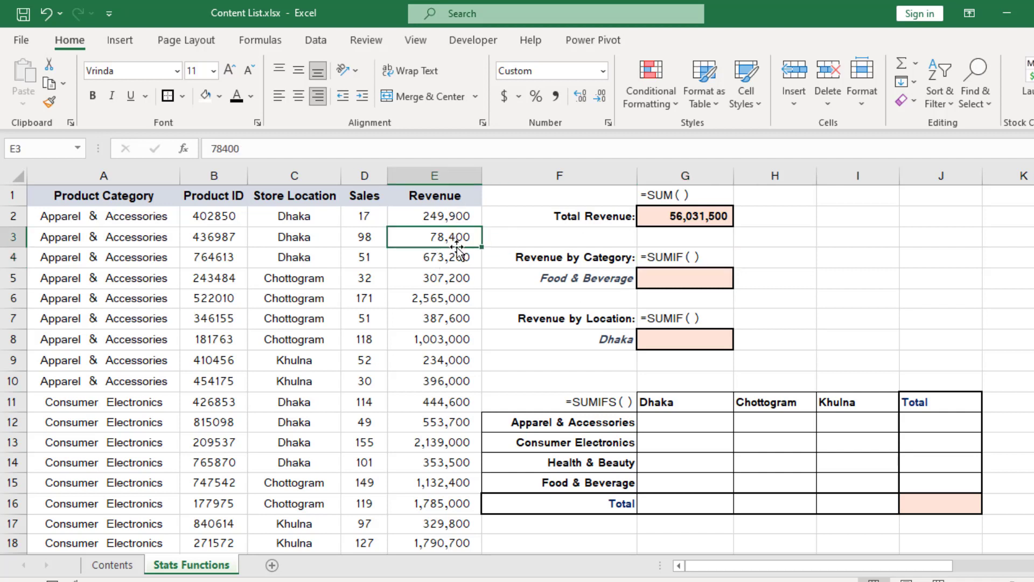
pyautogui.click(457, 269)
pyautogui.click(140, 219)
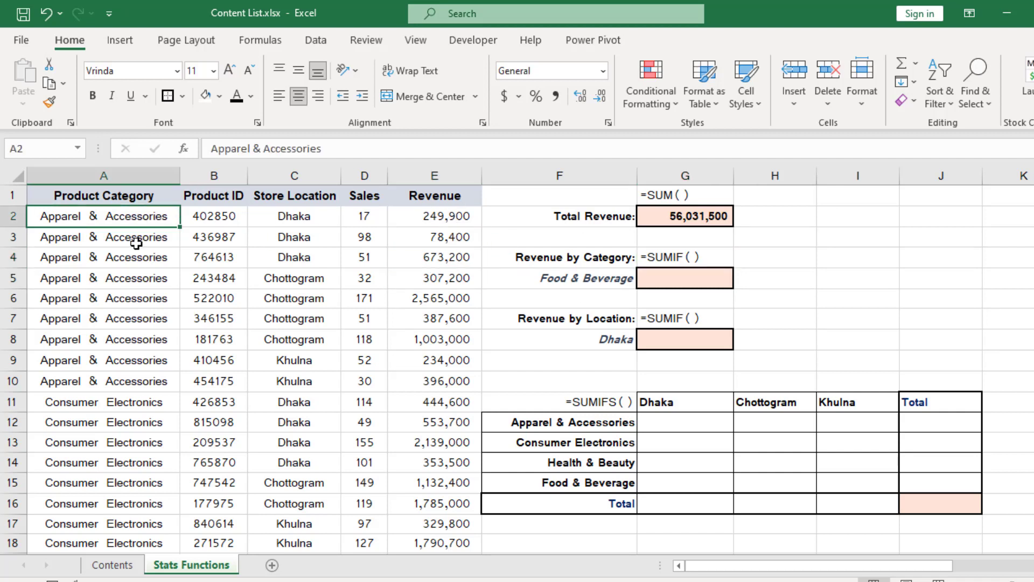
pyautogui.click(137, 242)
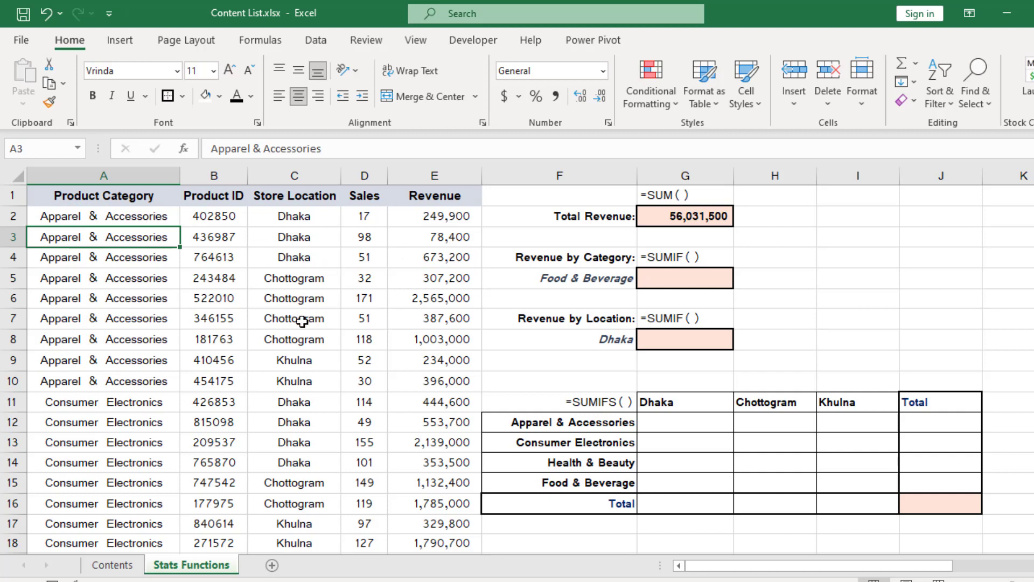
pyautogui.click(302, 422)
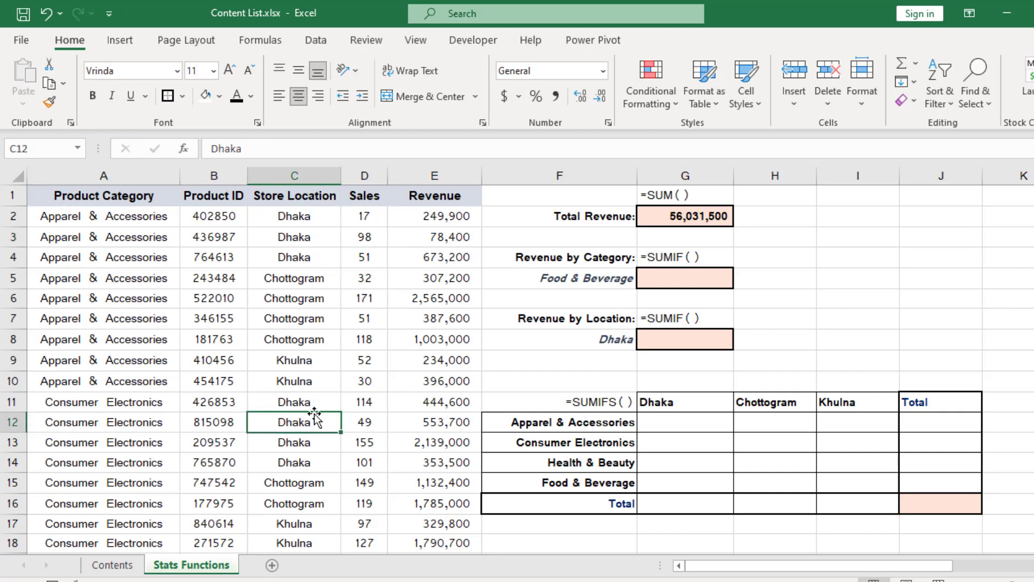
pyautogui.click(315, 405)
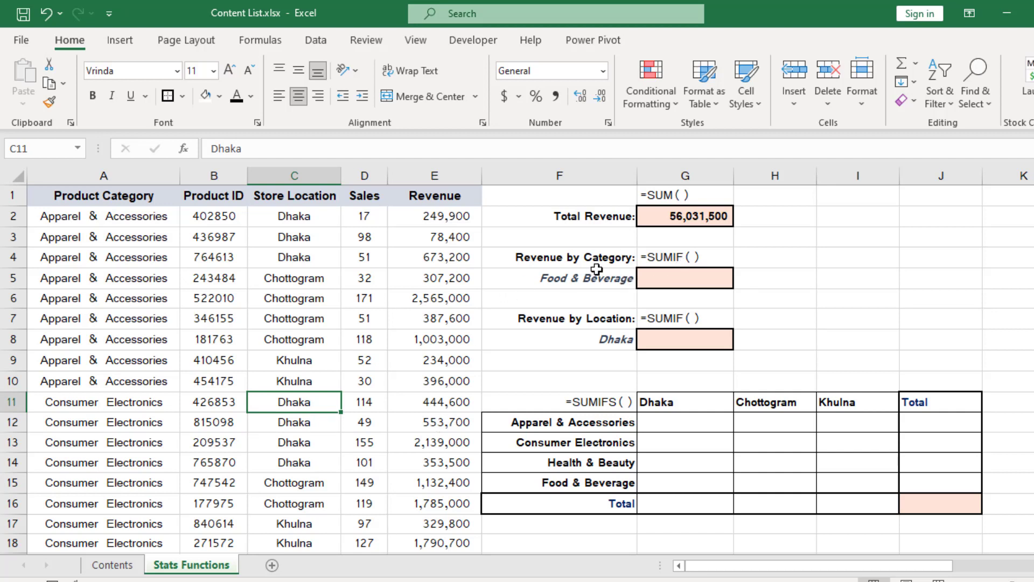
# Step: Start a SUMIF formula in Revenue by Category cell G5 with columns A:E as its range
pyautogui.click(644, 279)
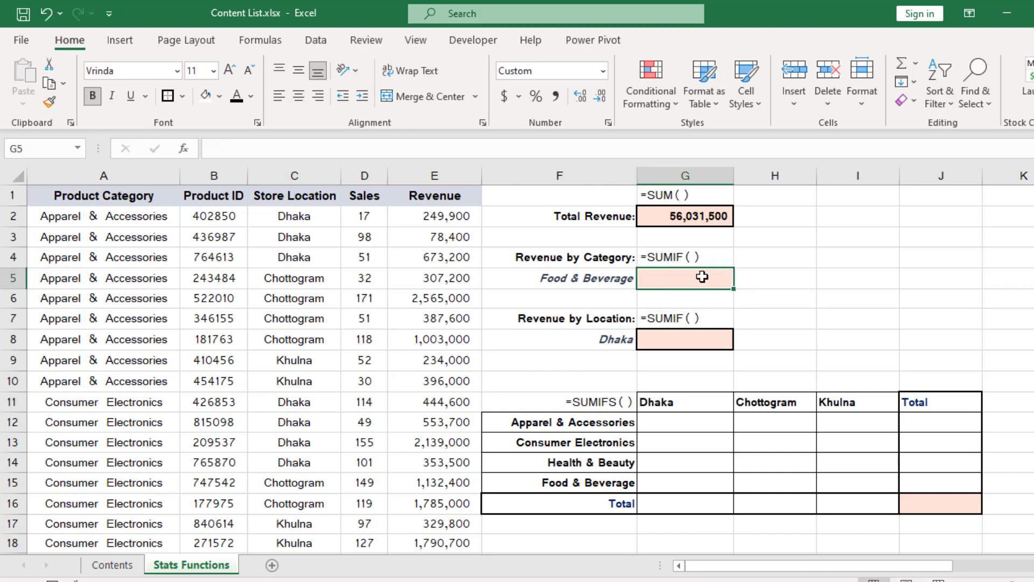
pyautogui.write('=')
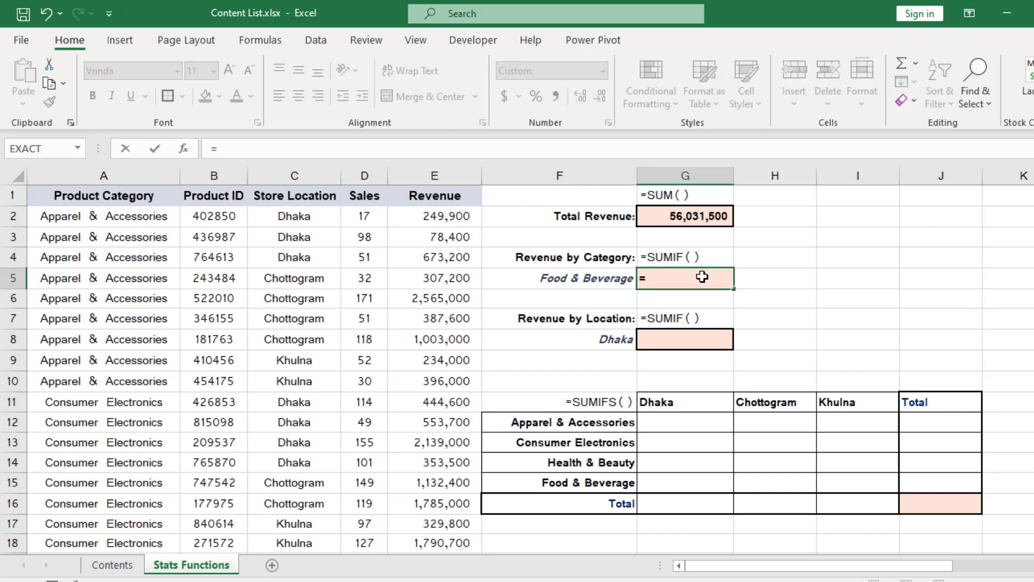
pyautogui.write('SUMIF')
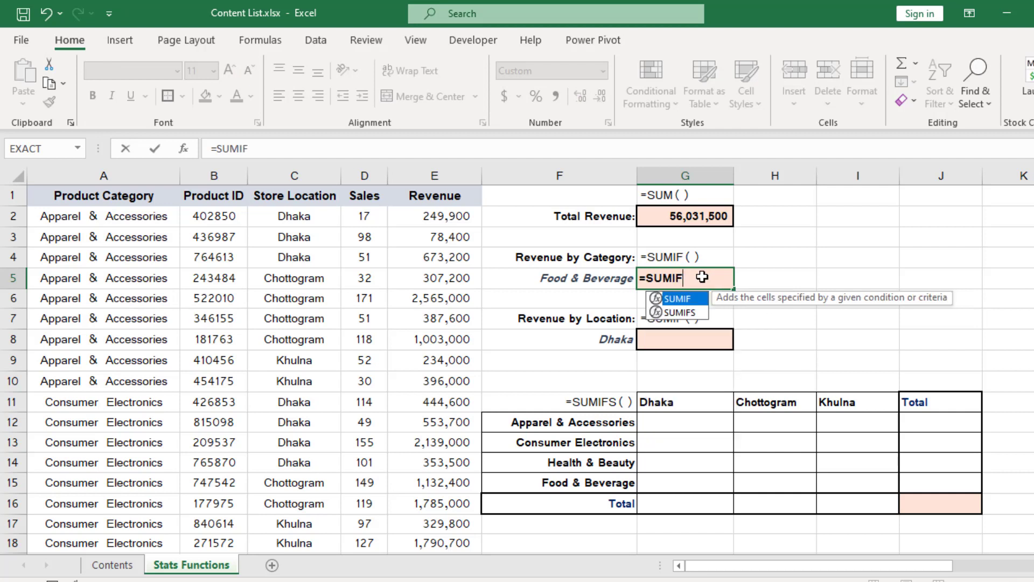
pyautogui.write('(')
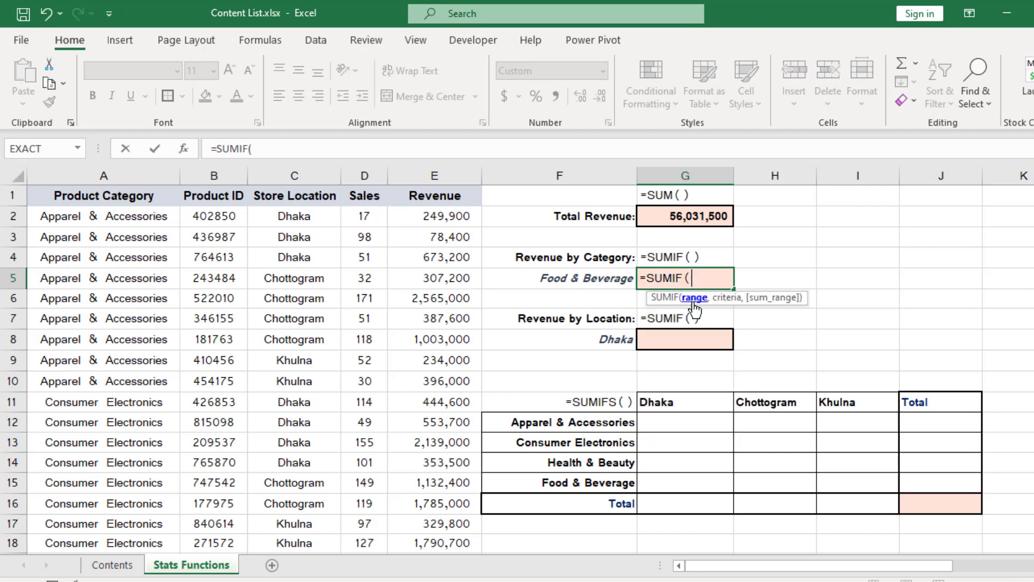
pyautogui.moveTo(882, 566); pyautogui.dragTo(855, 569)
pyautogui.moveTo(105, 173); pyautogui.dragTo(433, 180)
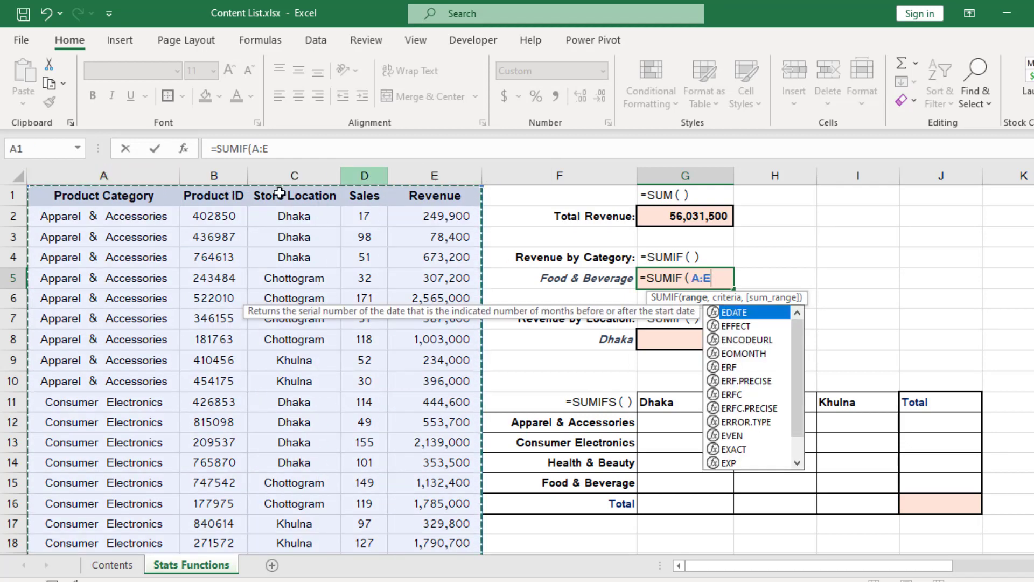
# Step: Try the bounded data table A1:E70 as the SUMIF range in G5 and check its extent down to the last row
pyautogui.moveTo(97, 196); pyautogui.dragTo(450, 526)
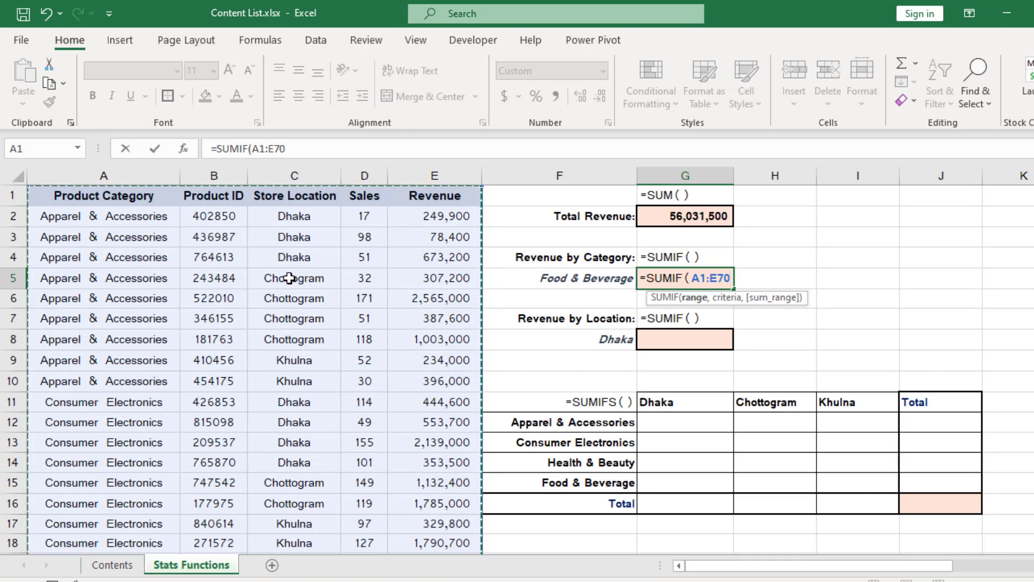
pyautogui.scroll(-20, 290, 278)
pyautogui.scroll(2, 106, 260)
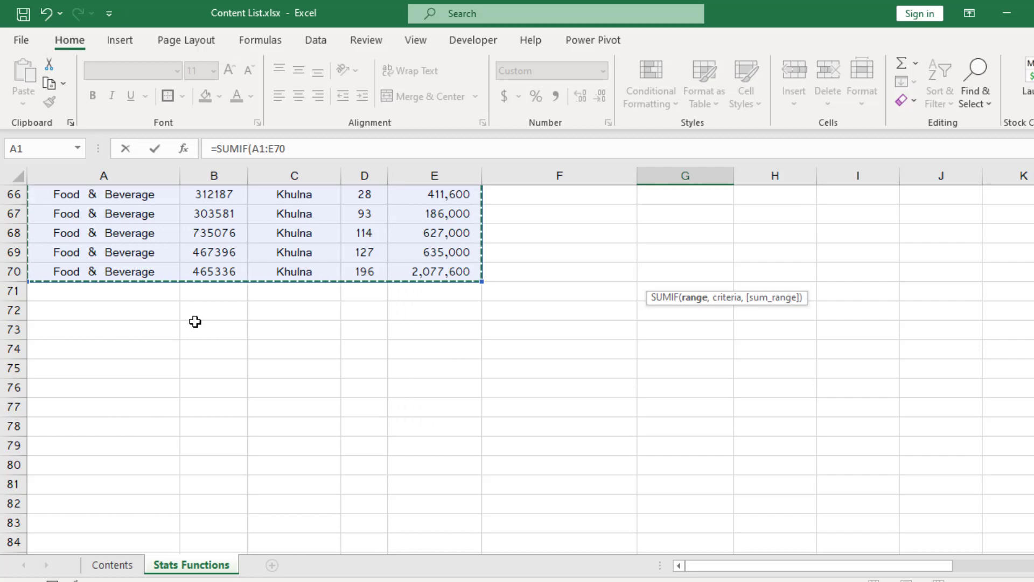
pyautogui.scroll(20, 287, 332)
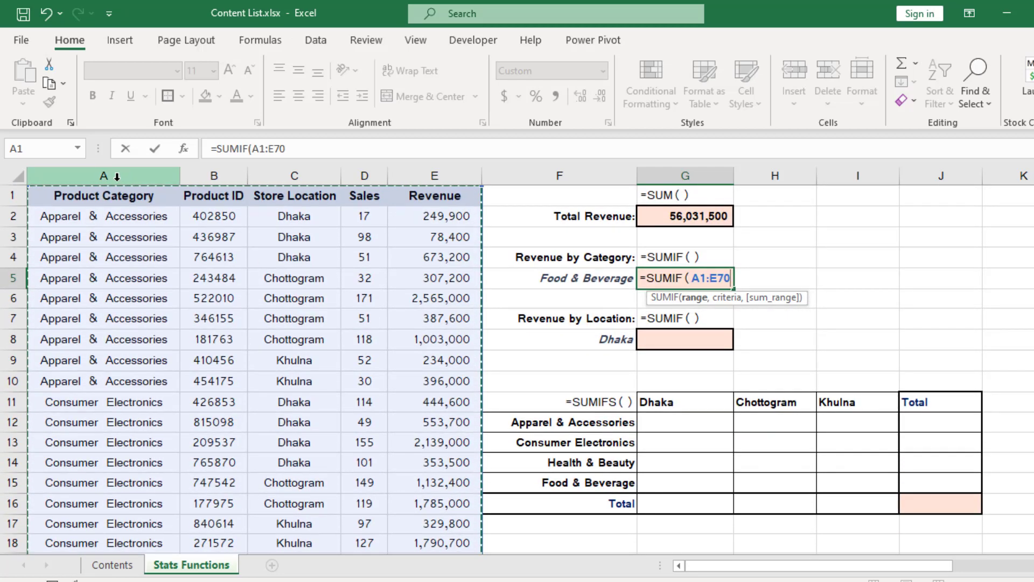
# Step: Complete the G5 formula as =SUMIF(A:E,F5,E:E), using the category in F5 as criterion and the Revenue column as sum range
pyautogui.moveTo(117, 176); pyautogui.dragTo(418, 174)
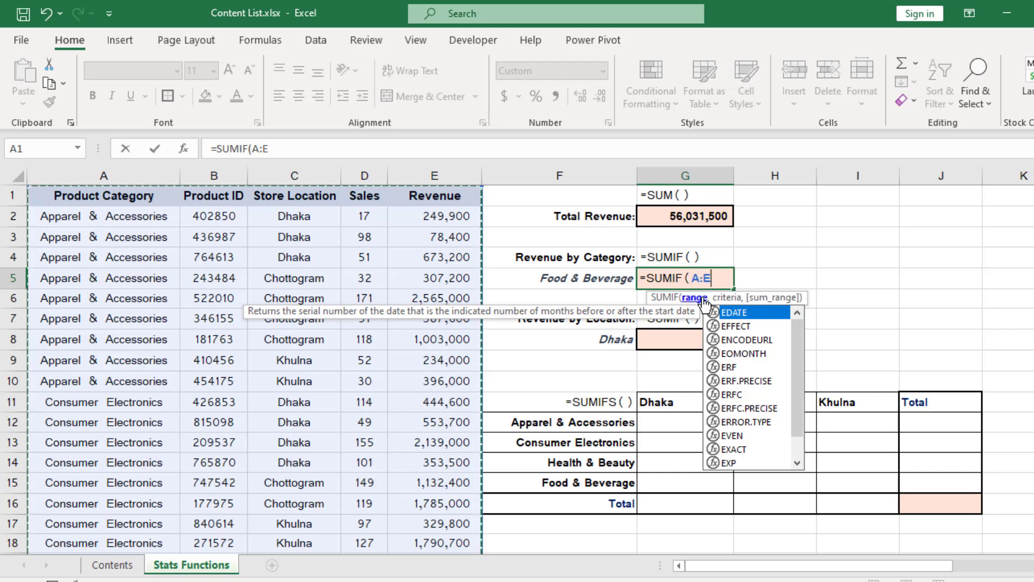
pyautogui.write(',')
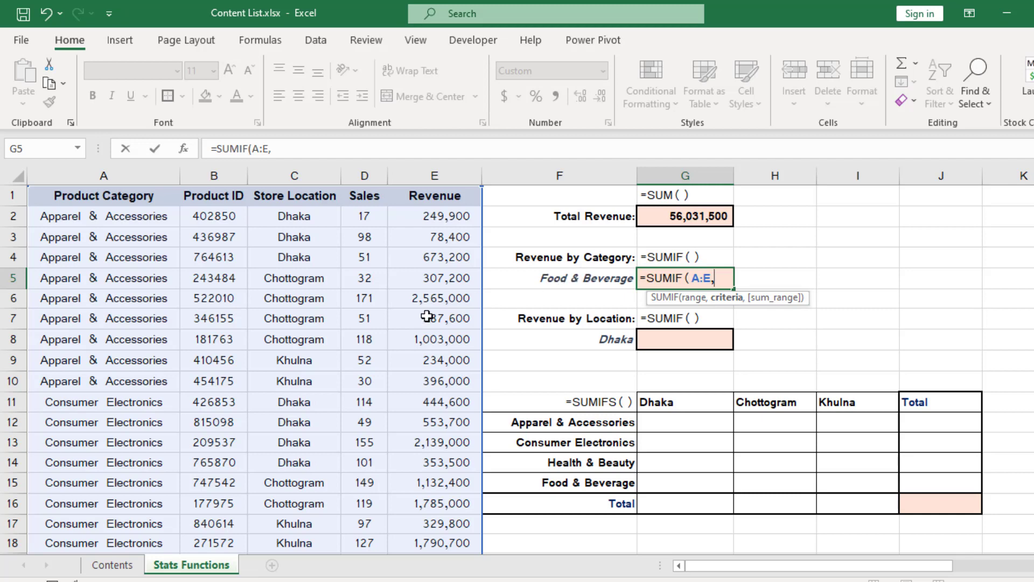
pyautogui.scroll(-12, 106, 407)
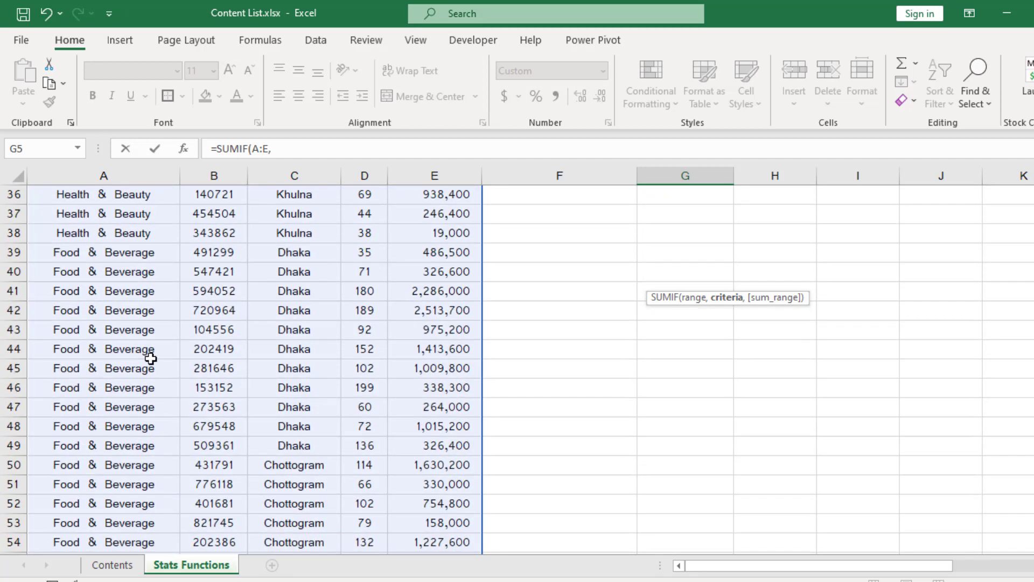
pyautogui.scroll(12, 122, 371)
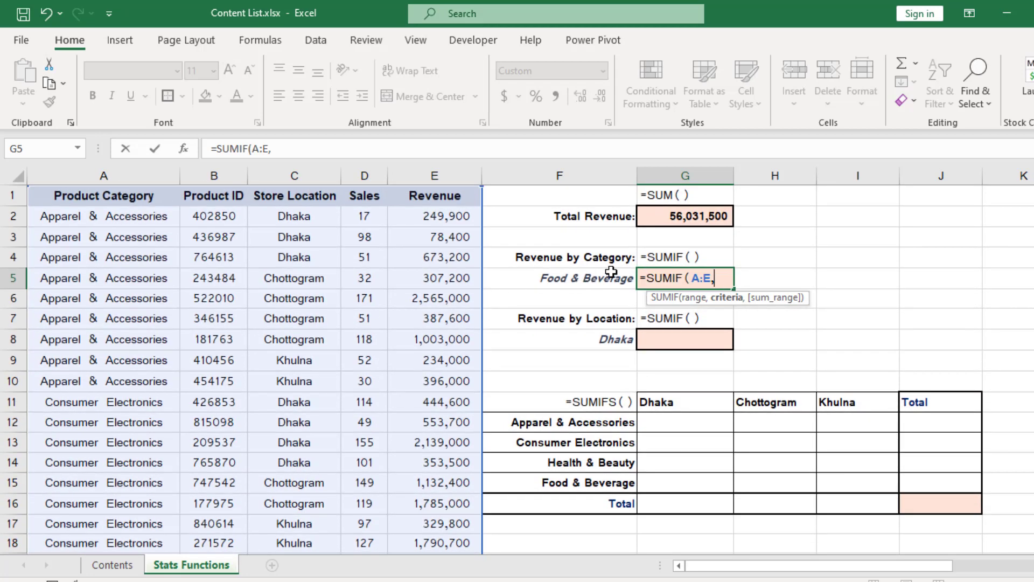
pyautogui.click(599, 278)
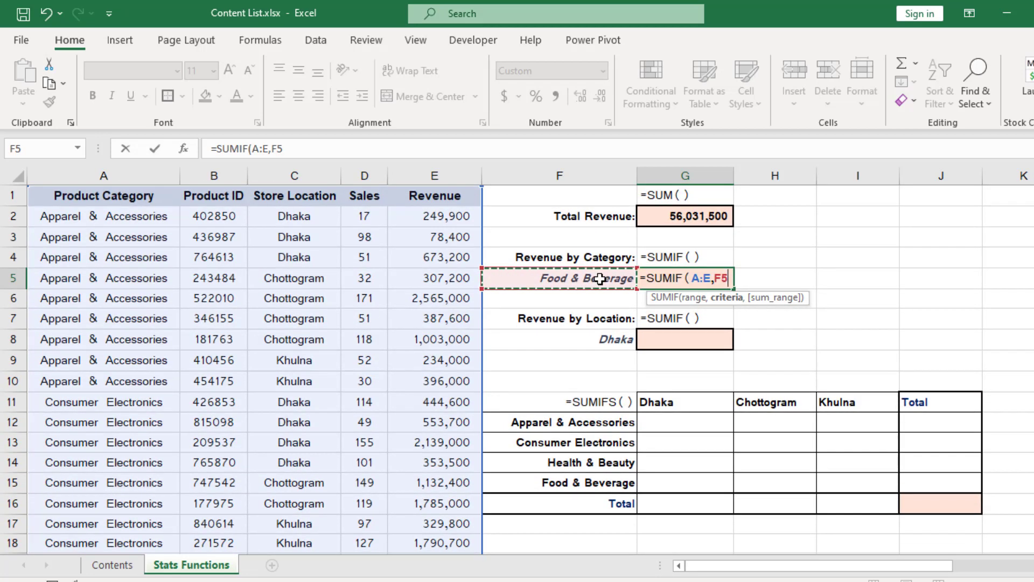
pyautogui.write(',')
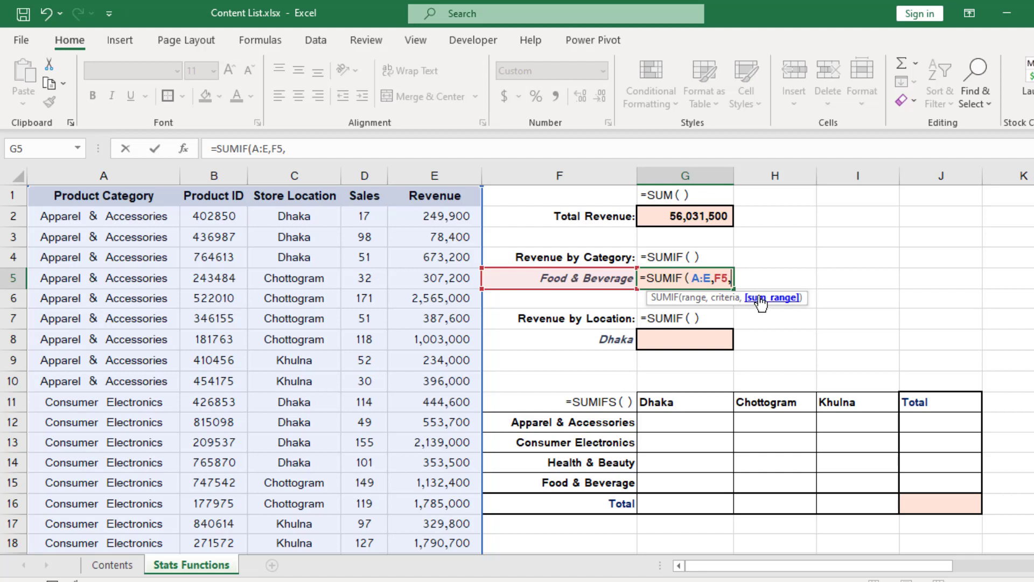
pyautogui.click(448, 174)
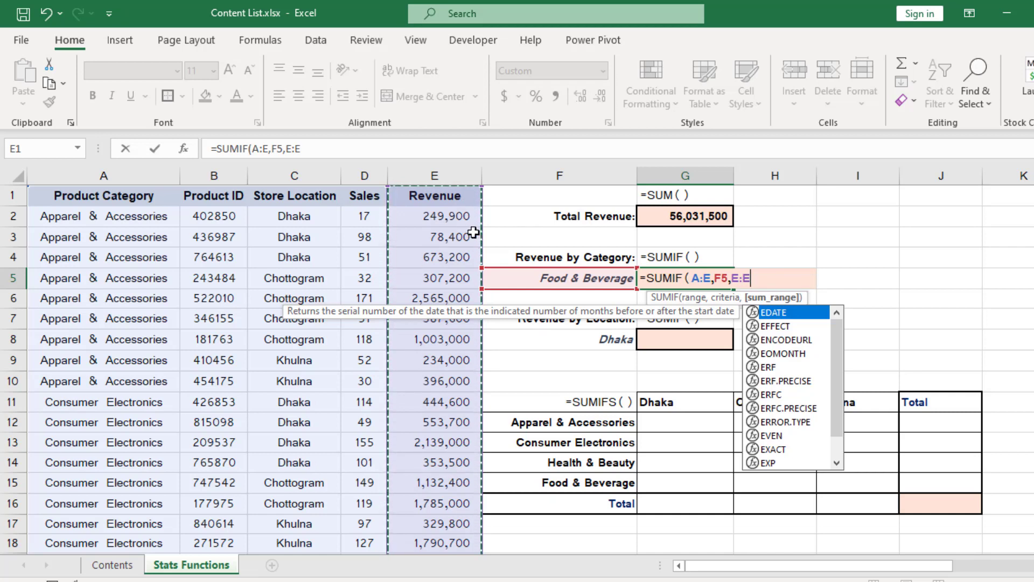
pyautogui.write(')')
pyautogui.press('Return')
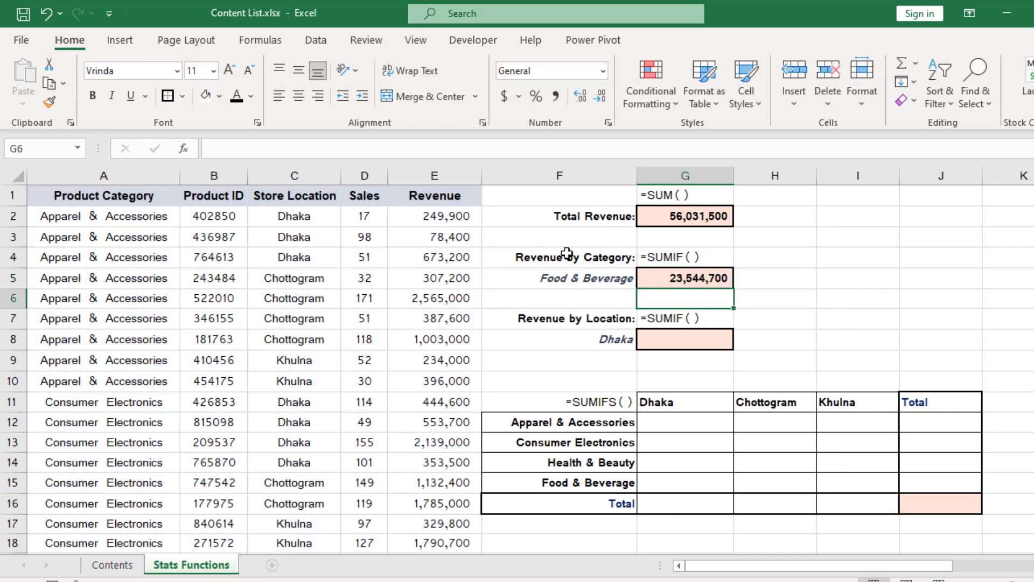
# Step: Test the Revenue by Category formula by setting F5 to Consumer Electronics, Apparel & Accessories and finally Health & Beauty
pyautogui.click(713, 281)
pyautogui.click(528, 277)
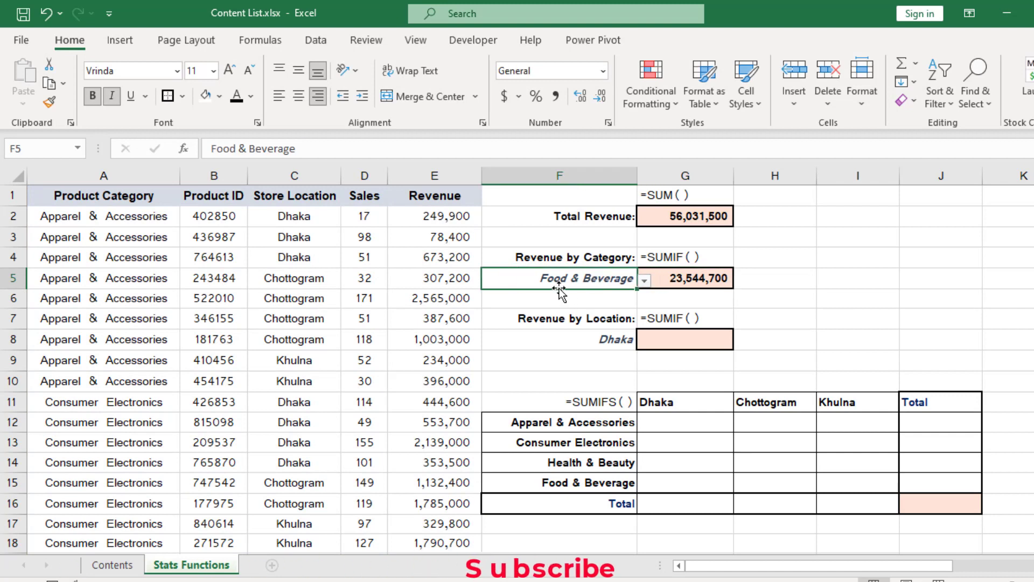
pyautogui.click(645, 281)
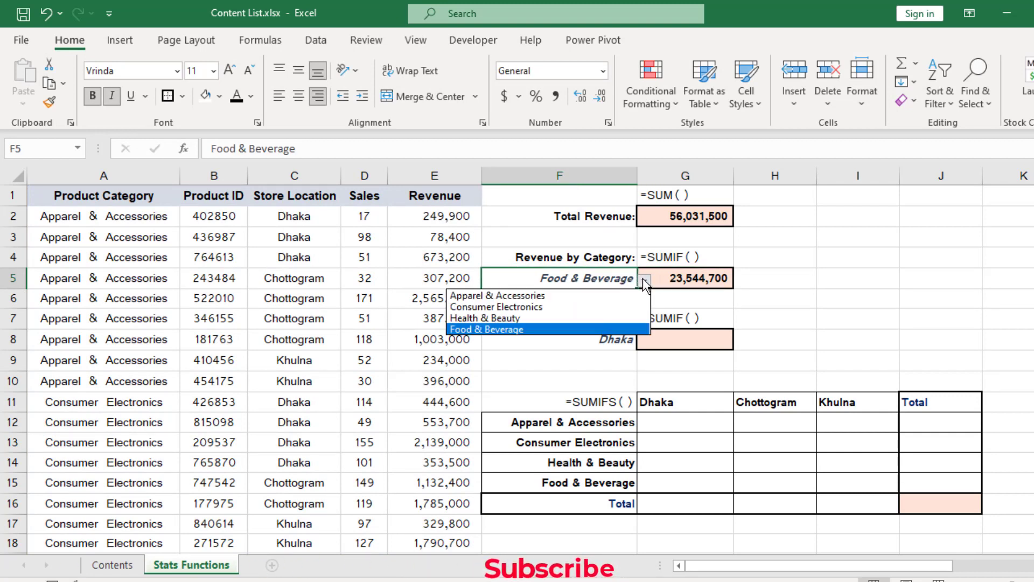
pyautogui.click(577, 305)
pyautogui.click(644, 281)
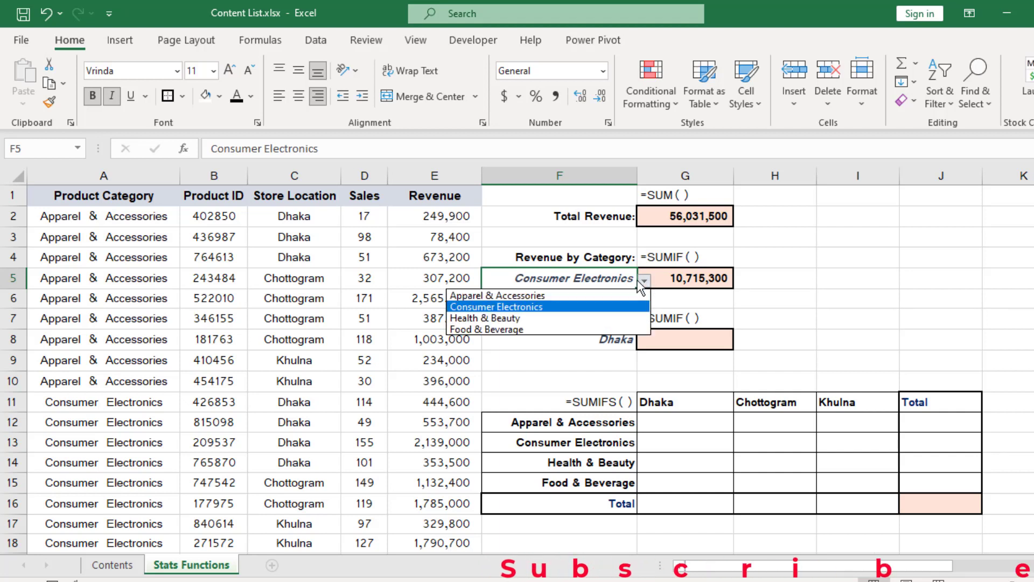
pyautogui.click(572, 295)
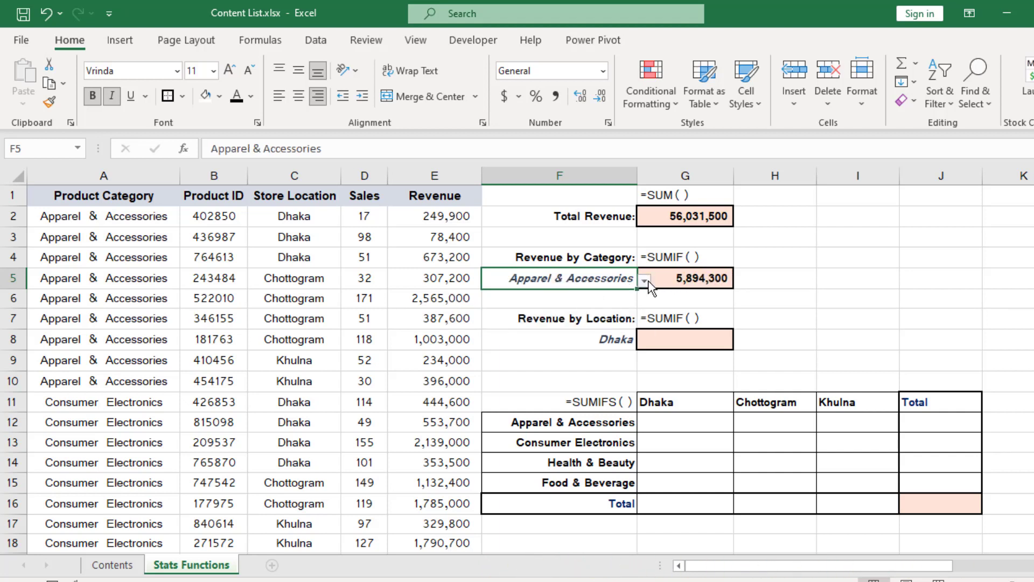
pyautogui.click(644, 281)
pyautogui.click(554, 319)
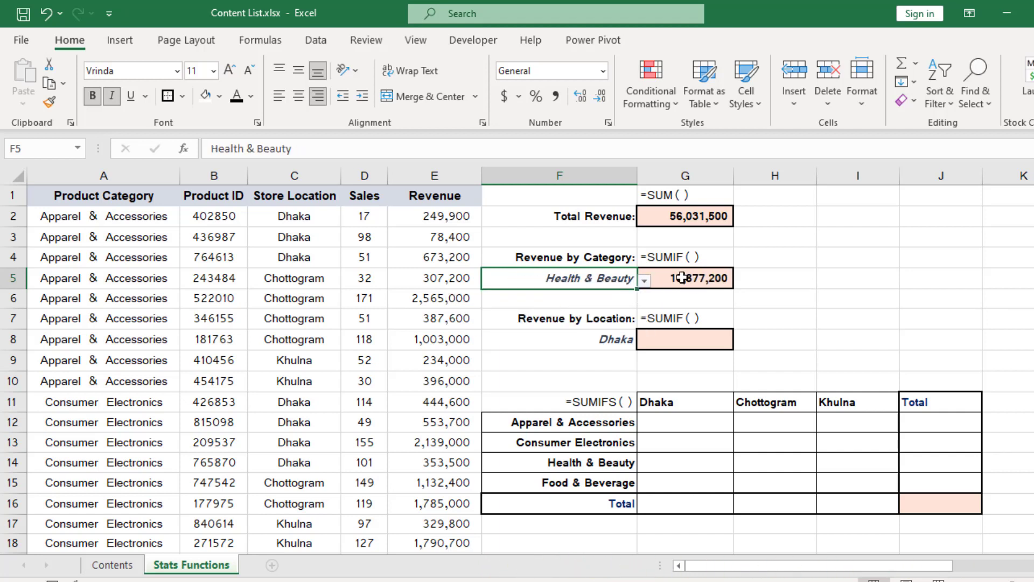
pyautogui.click(700, 278)
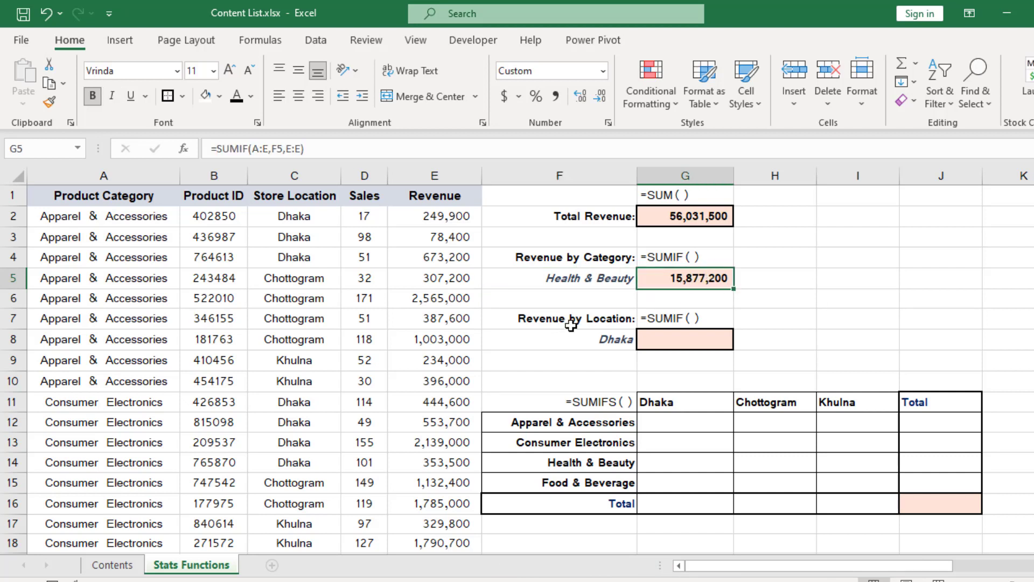
# Step: Start a SUMIF formula in Revenue by Location cell G8 with columns C:E as its range
pyautogui.click(602, 322)
pyautogui.click(603, 334)
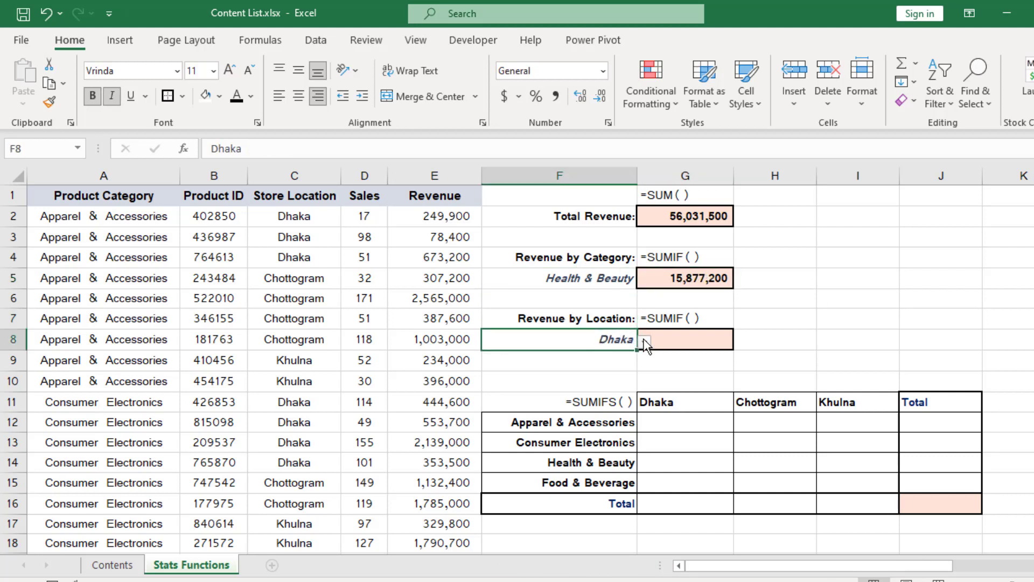
pyautogui.click(680, 341)
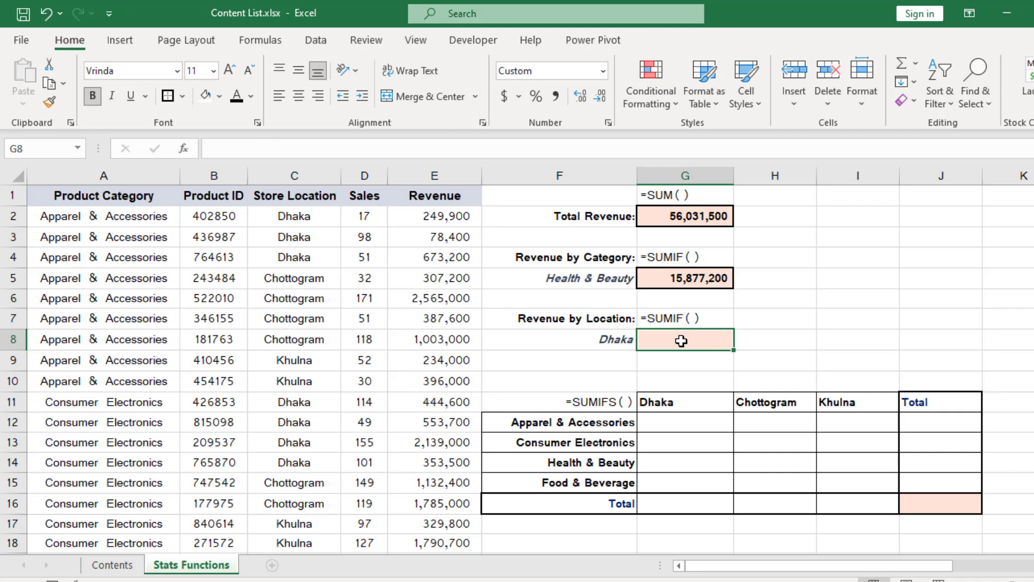
pyautogui.write('=SUMIF')
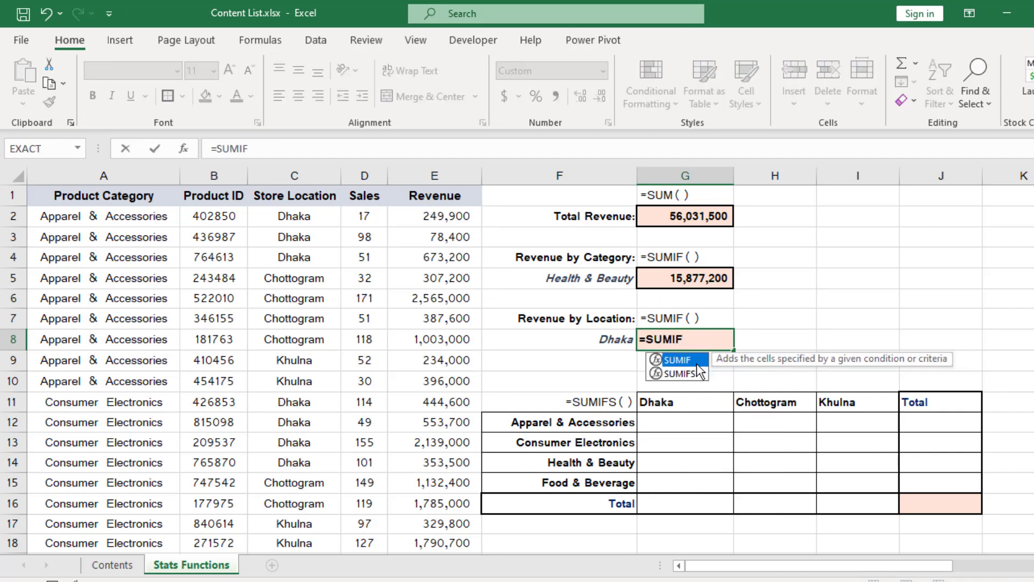
pyautogui.doubleClick(695, 359)
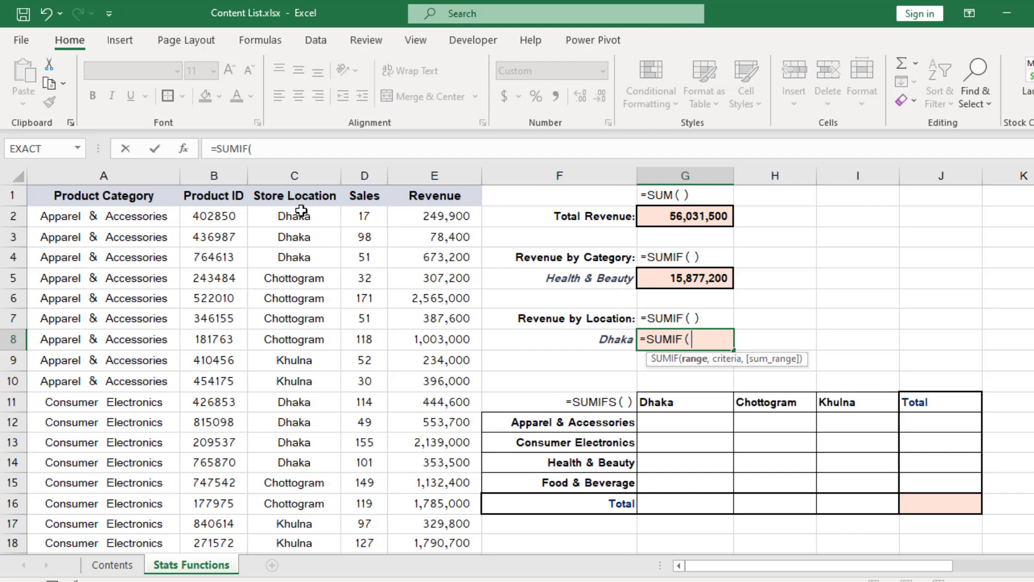
pyautogui.moveTo(310, 175); pyautogui.dragTo(437, 178)
pyautogui.write(',')
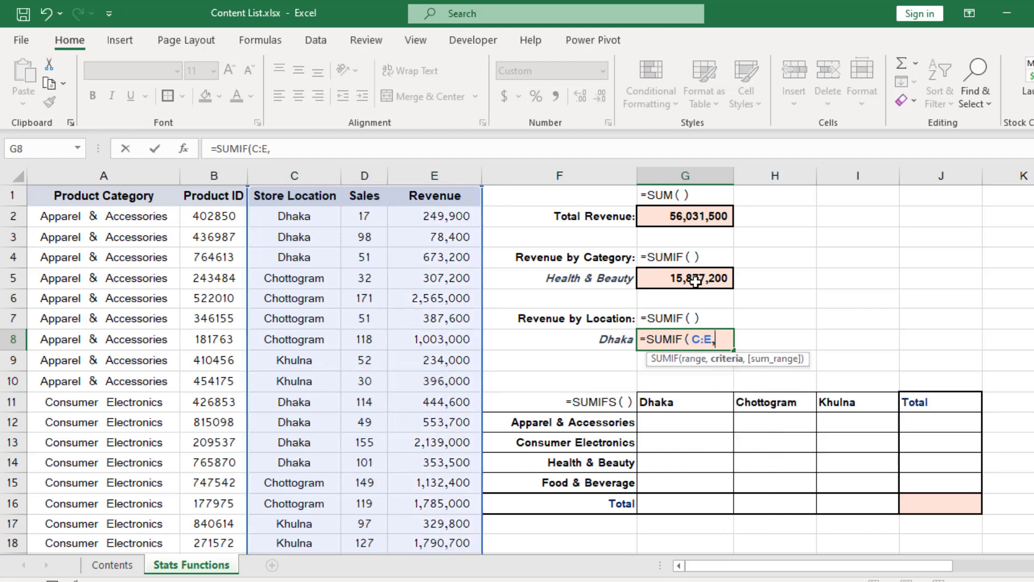
# Step: Complete the G8 formula as =SUMIF(C:E,F8,E:E), using the location in F8 as criterion and the Revenue column as sum range
pyautogui.click(614, 339)
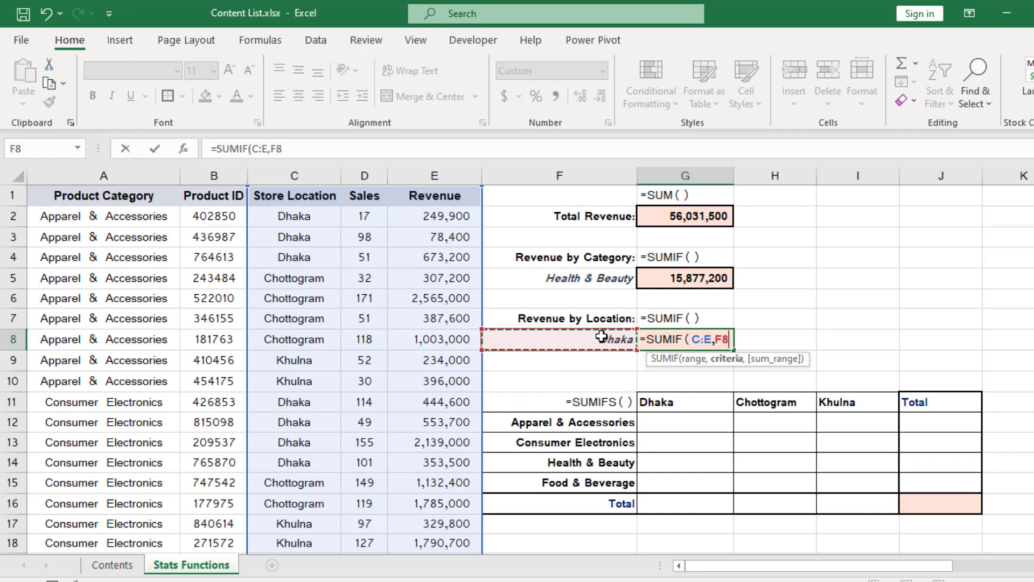
pyautogui.write(',')
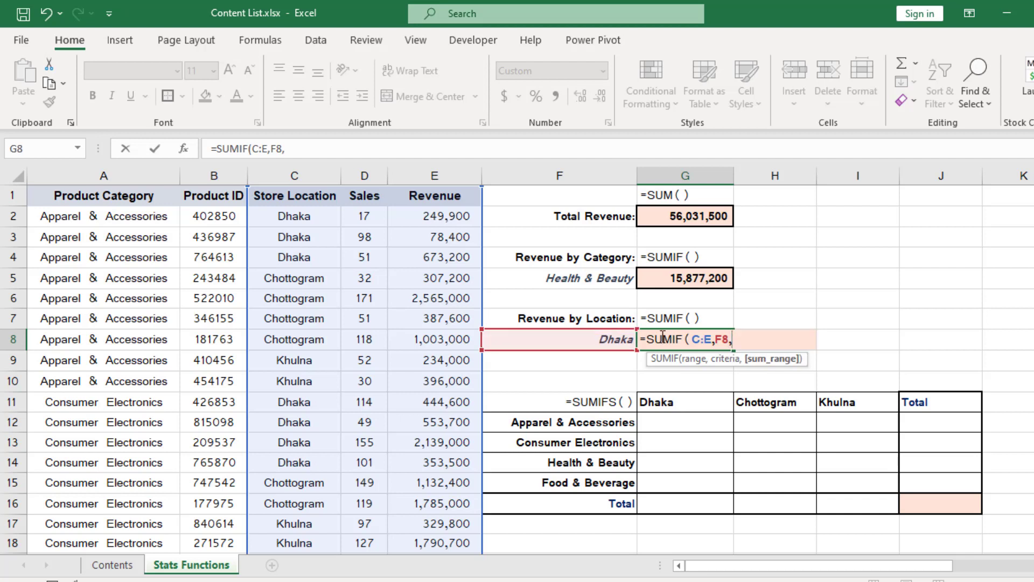
pyautogui.click(447, 175)
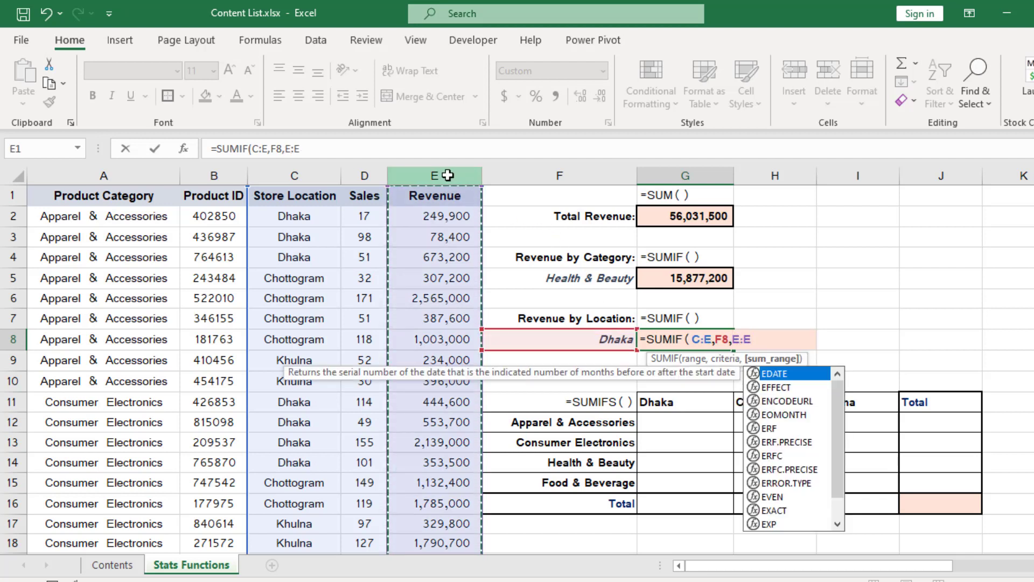
pyautogui.write(')')
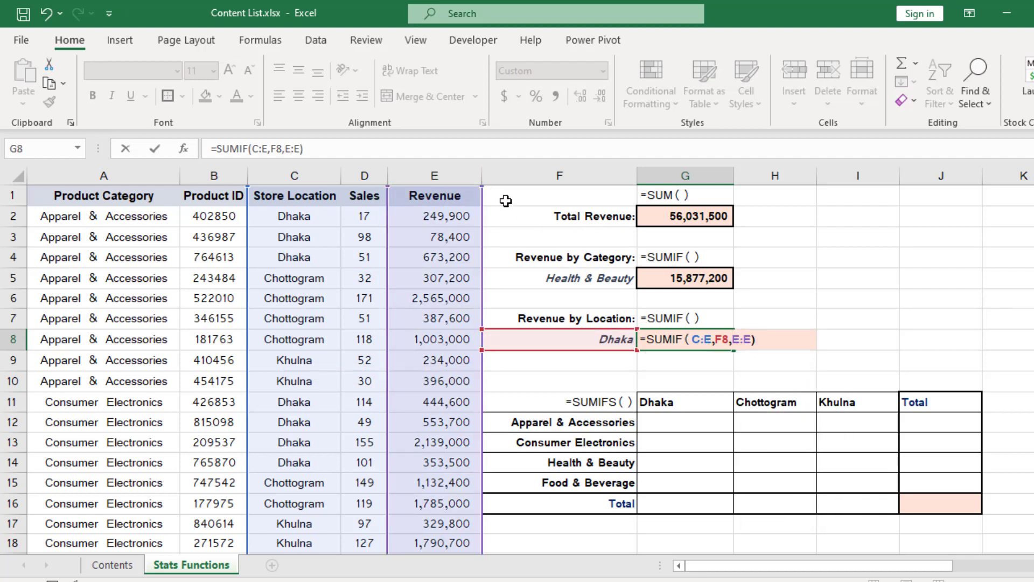
pyautogui.press('BackSpace')
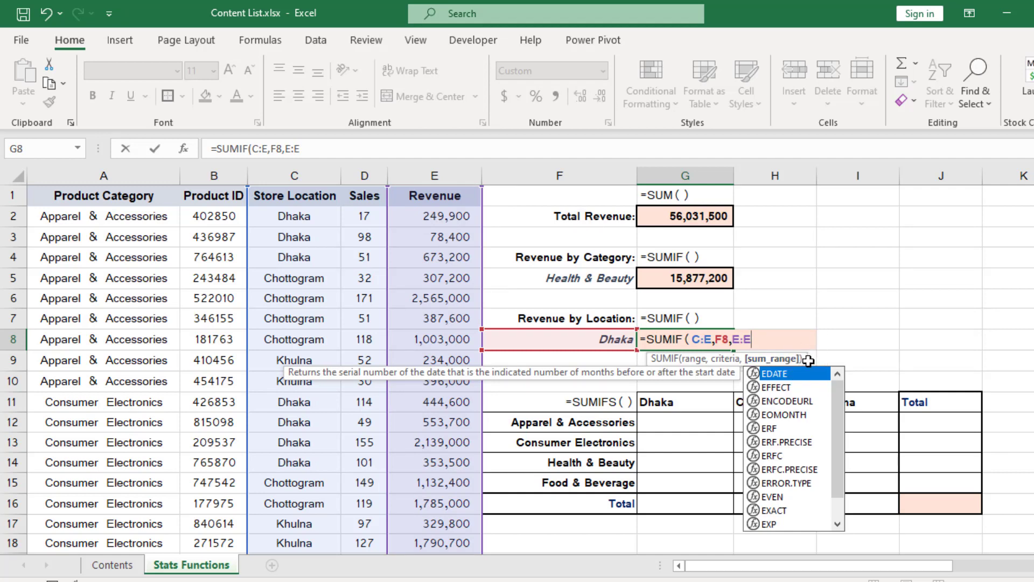
pyautogui.write(')')
pyautogui.press('Return')
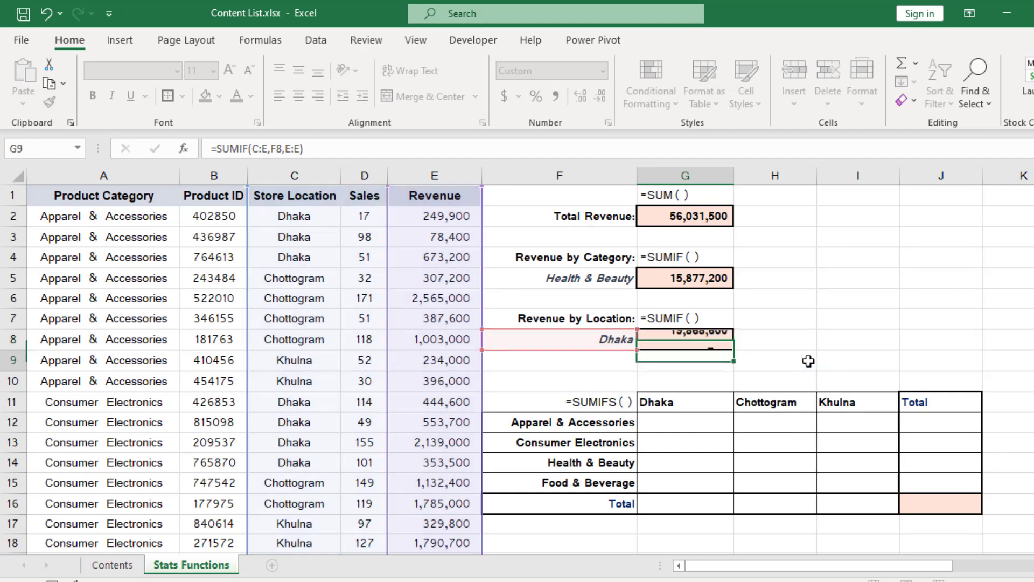
# Step: Test the Revenue by Location formula by setting F8 to Chottogram and finally Khulna
pyautogui.click(711, 342)
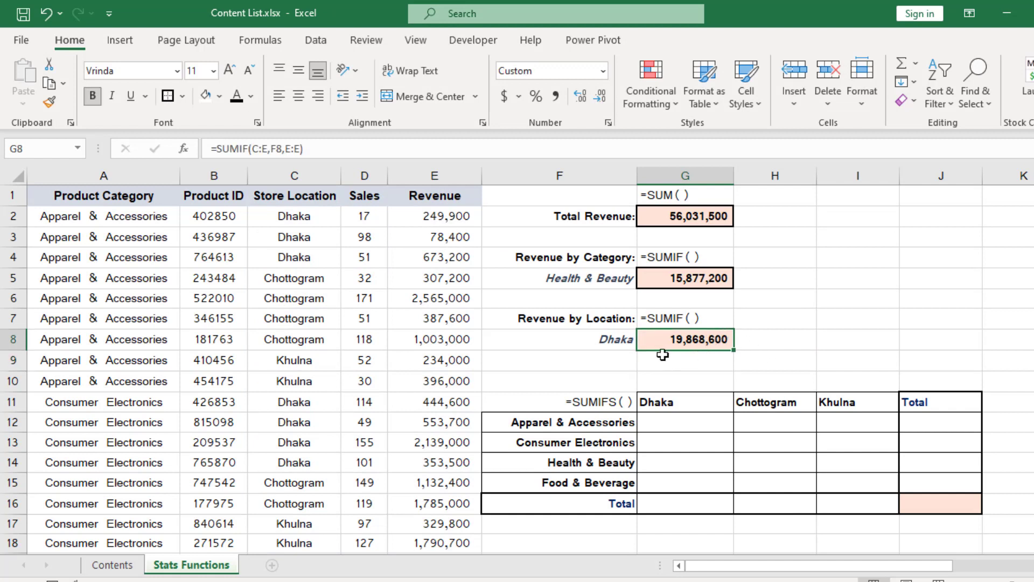
pyautogui.click(627, 338)
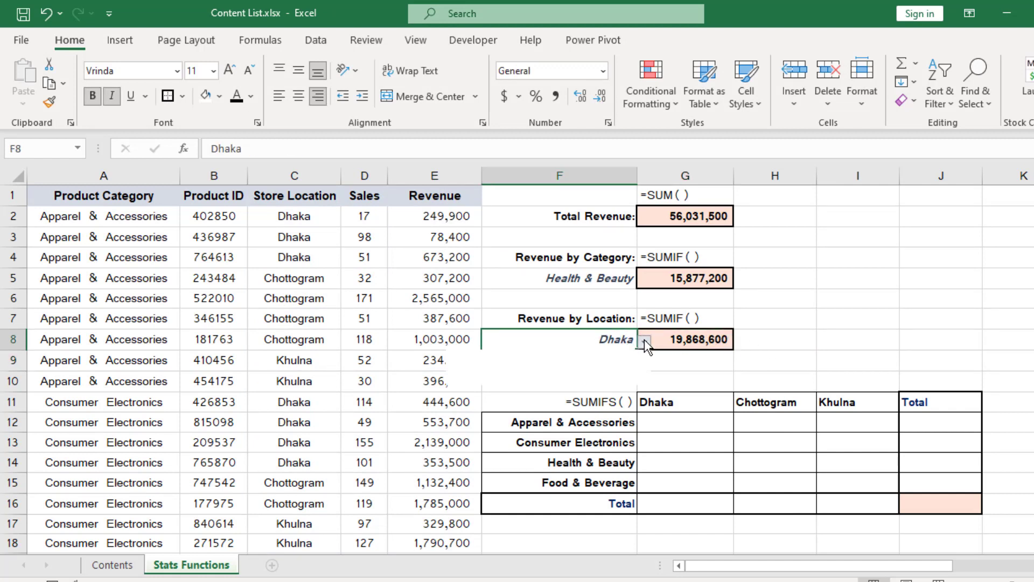
pyautogui.click(565, 370)
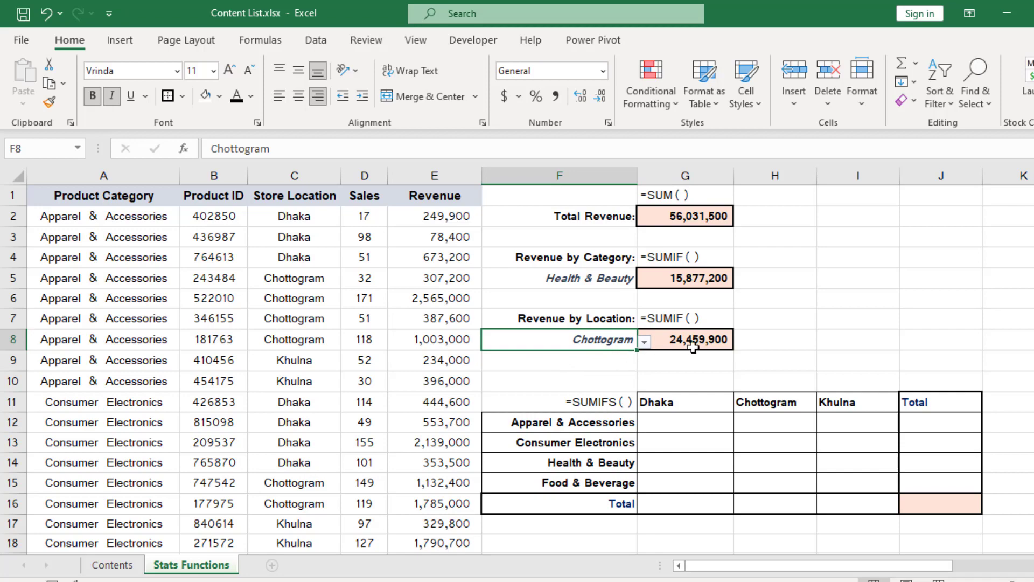
pyautogui.scroll(-12, 302, 366)
pyautogui.scroll(12, 303, 371)
pyautogui.scroll(-20, 304, 372)
pyautogui.scroll(20, 306, 373)
pyautogui.click(645, 339)
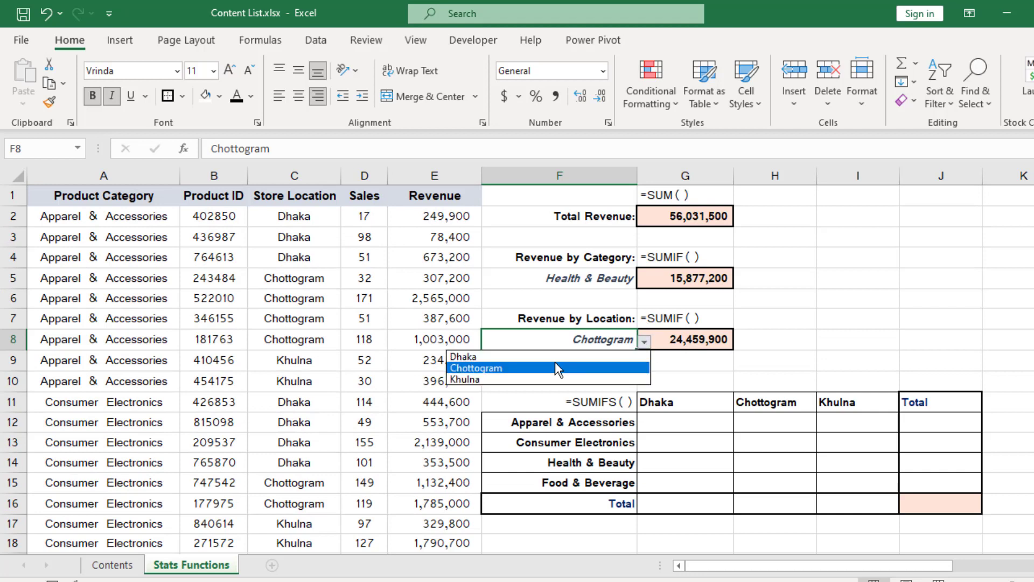
pyautogui.click(572, 375)
pyautogui.click(716, 336)
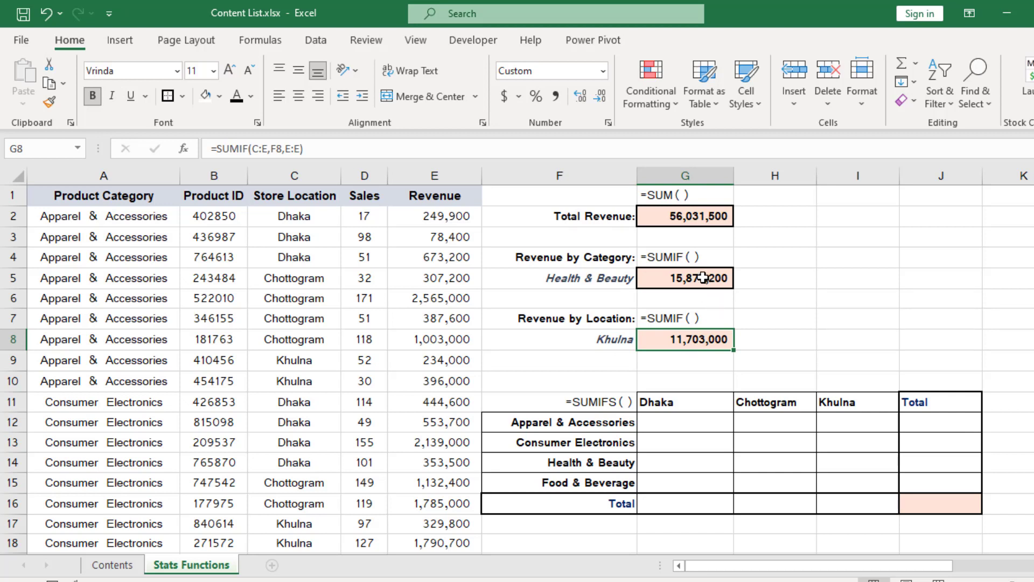
# Step: Review the three revenue formula cells and examine how Product Category and Store Location combine in the Health & Beauty rows
pyautogui.click(700, 275)
pyautogui.click(704, 338)
pyautogui.click(720, 217)
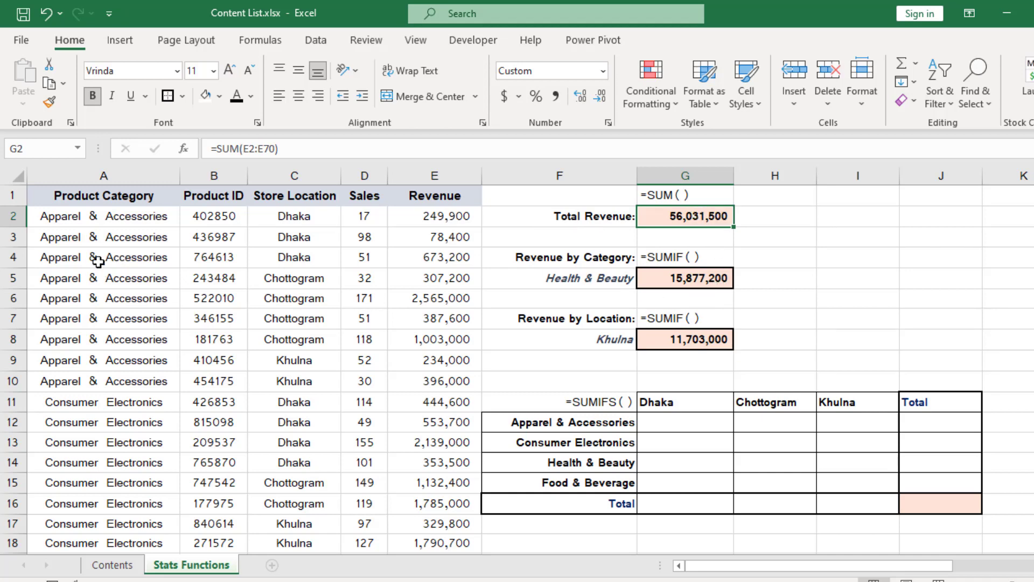
pyautogui.scroll(-2, 120, 354)
pyautogui.scroll(-2, 135, 387)
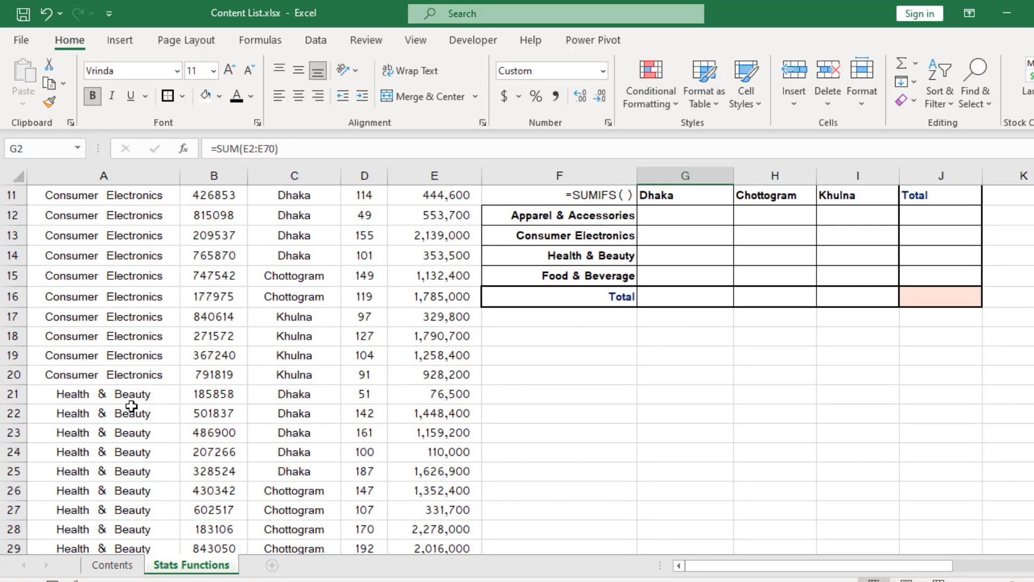
pyautogui.click(121, 399)
pyautogui.scroll(-4, 121, 404)
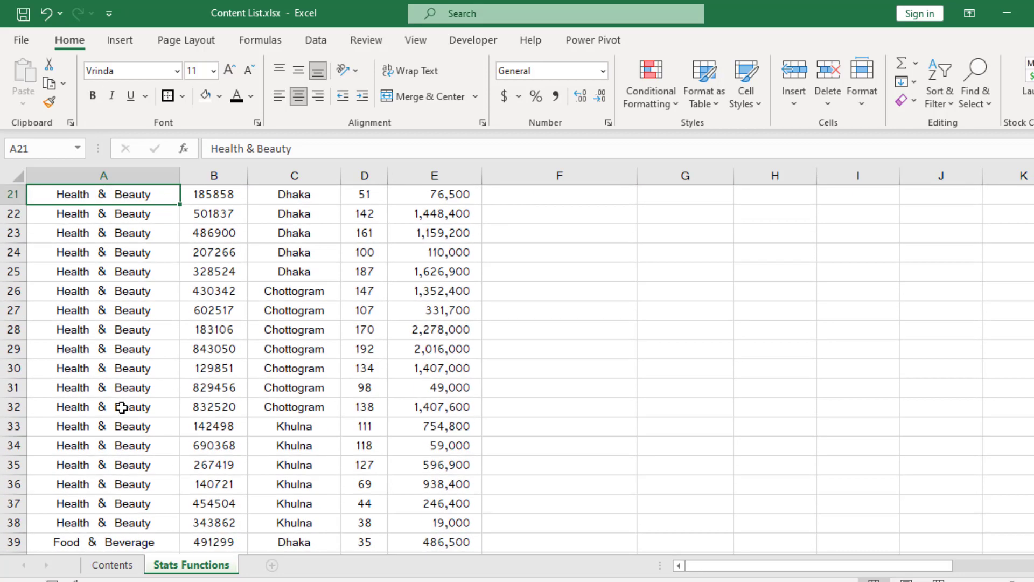
pyautogui.scroll(-2, 122, 405)
pyautogui.scroll(4, 120, 404)
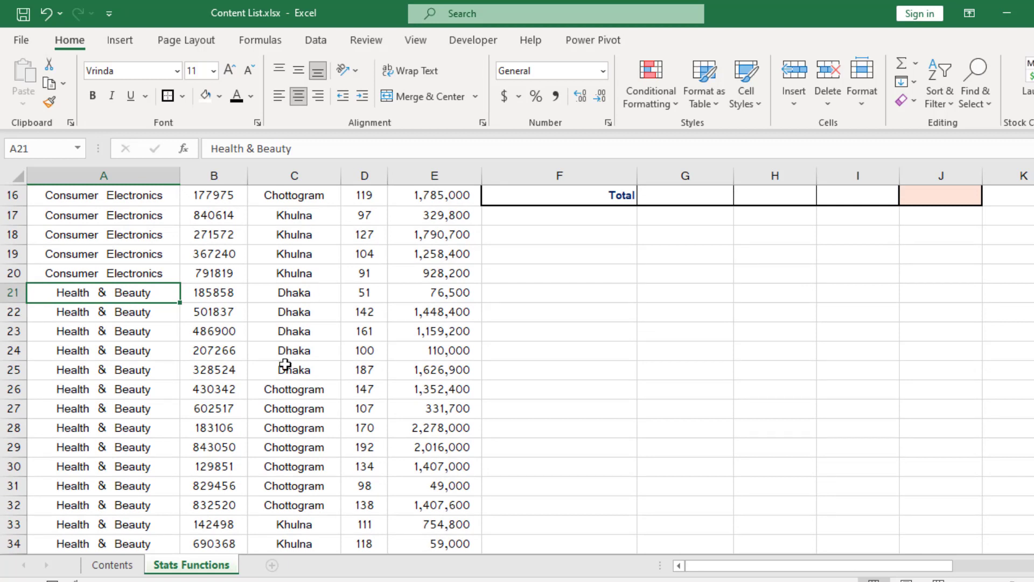
pyautogui.click(293, 310)
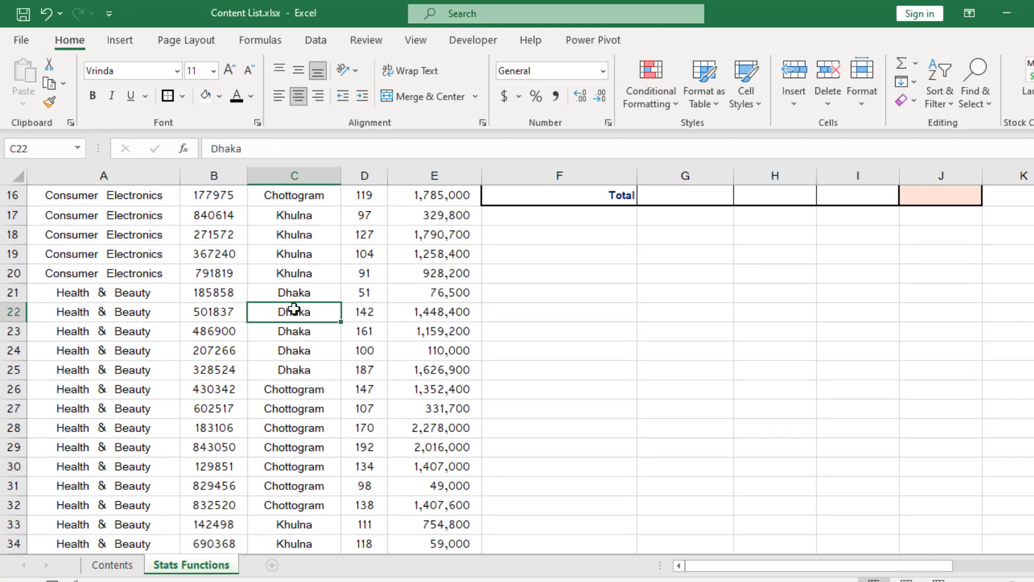
pyautogui.click(107, 314)
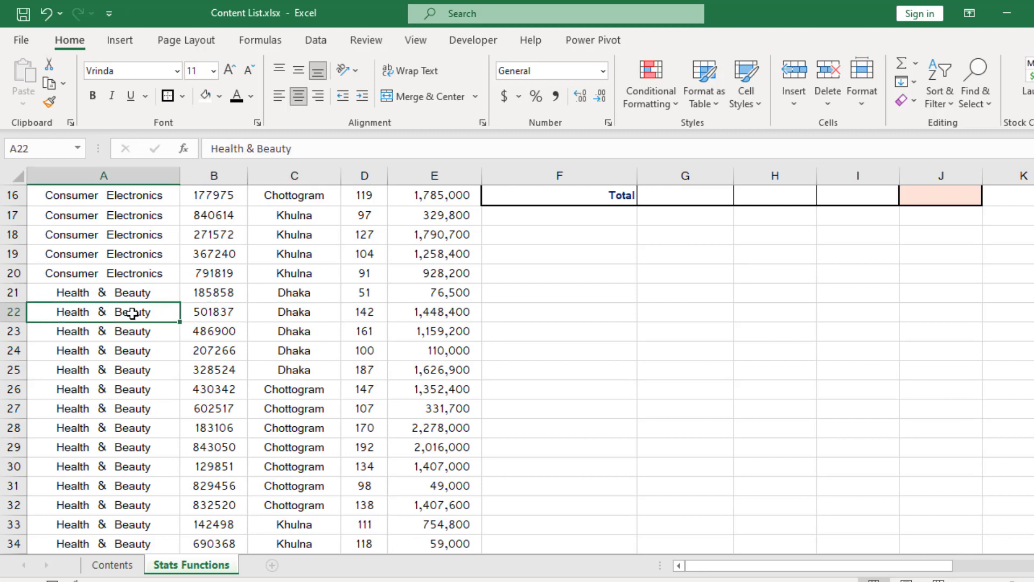
pyautogui.click(265, 309)
pyautogui.click(130, 312)
pyautogui.click(297, 311)
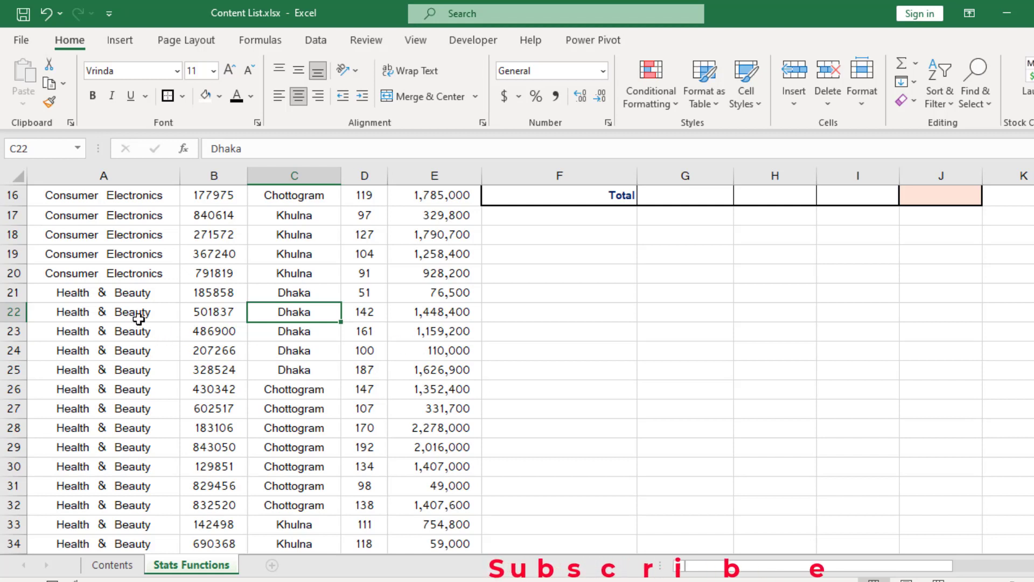
# Step: Highlight the Health & Beauty rows for Dhaka and their matching Revenue values in E21:E25
pyautogui.moveTo(138, 295); pyautogui.dragTo(153, 397)
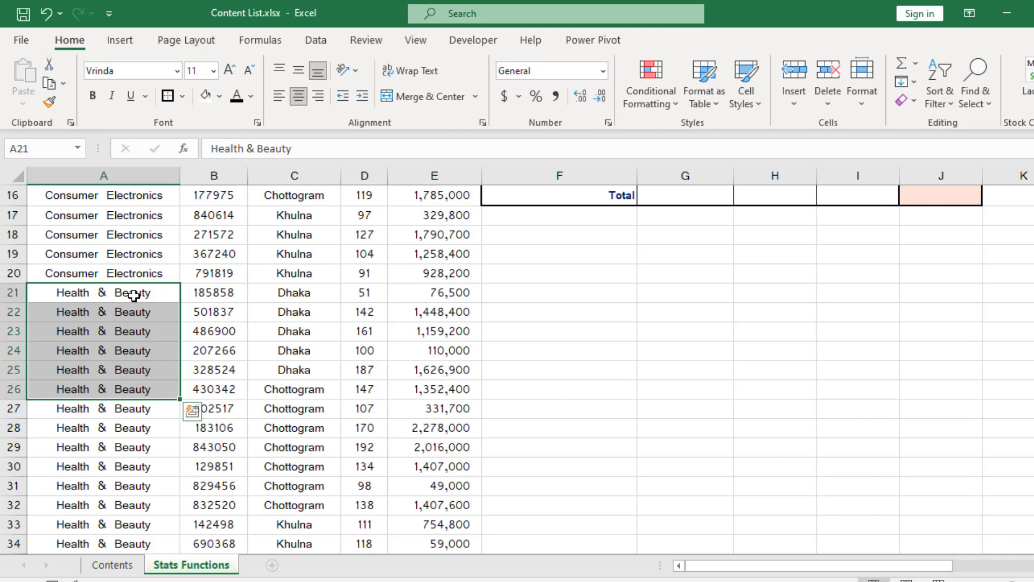
pyautogui.moveTo(134, 294); pyautogui.dragTo(133, 368)
pyautogui.moveTo(288, 295); pyautogui.dragTo(143, 372)
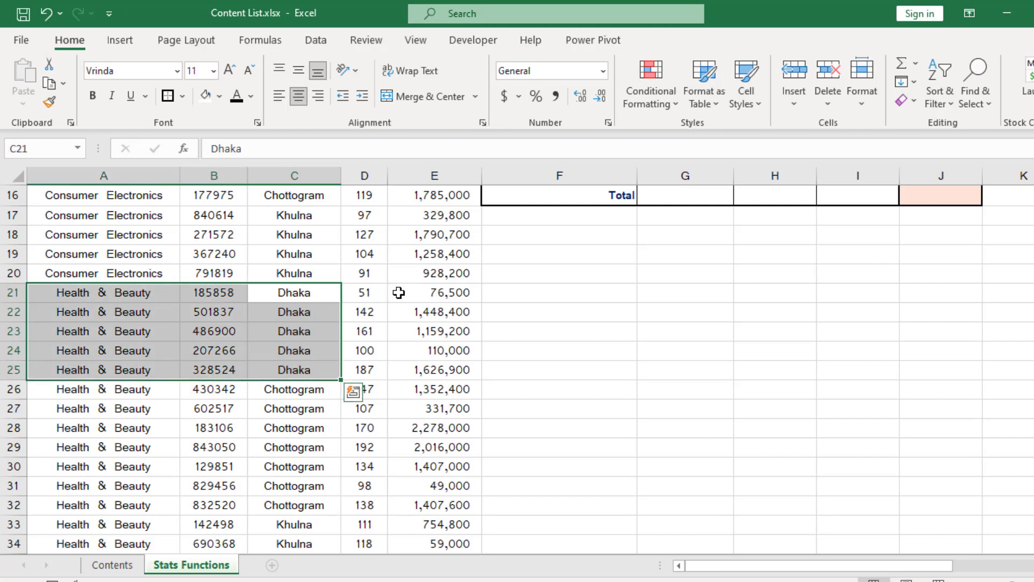
pyautogui.click(311, 292)
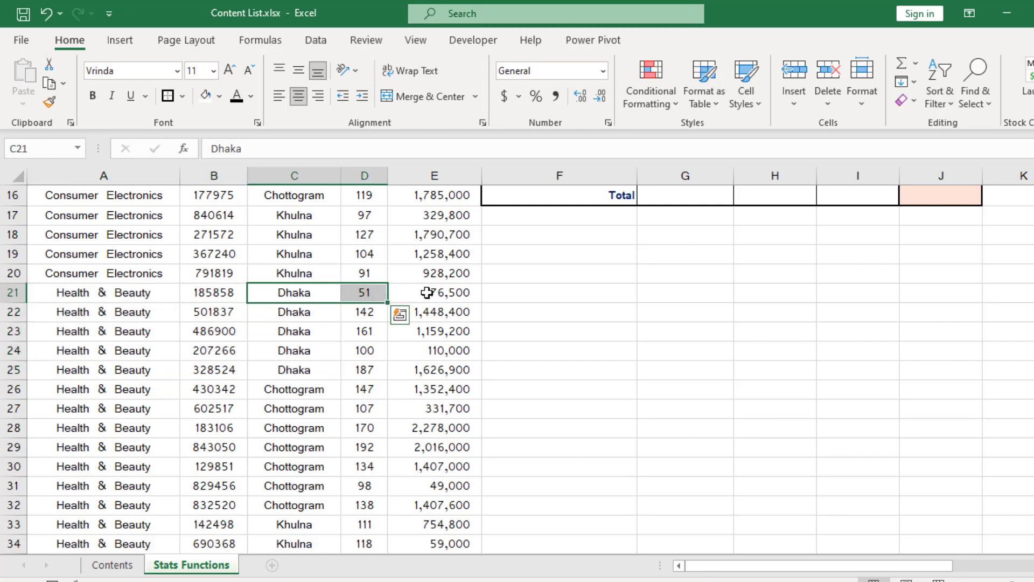
pyautogui.moveTo(428, 294); pyautogui.dragTo(458, 371)
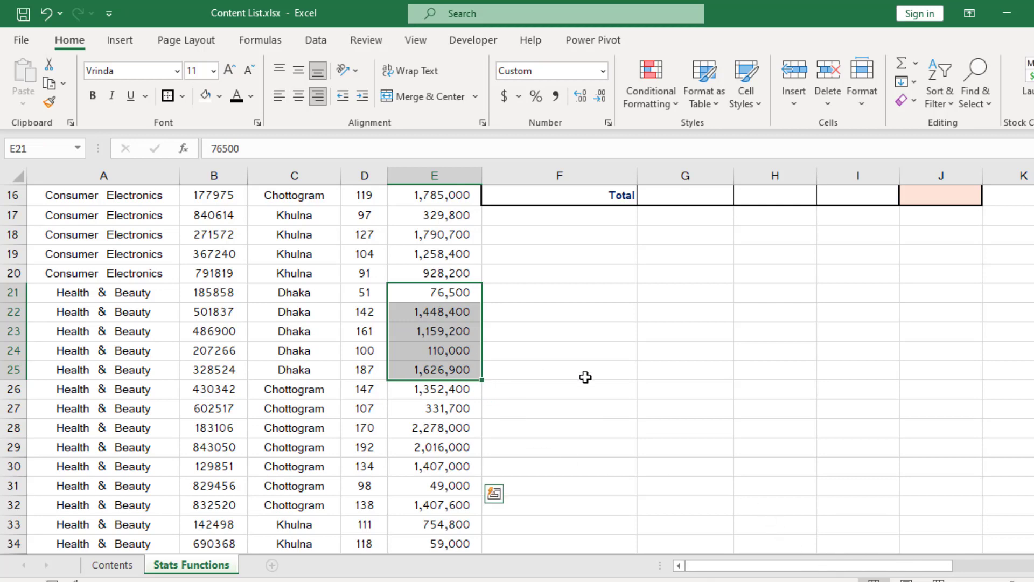
# Step: Start a SUMIFS formula in summary cell G12 with the Revenue column locked as $E:$E for the sum range
pyautogui.scroll(5, 586, 375)
pyautogui.scroll(1, 585, 375)
pyautogui.scroll(-2, 695, 377)
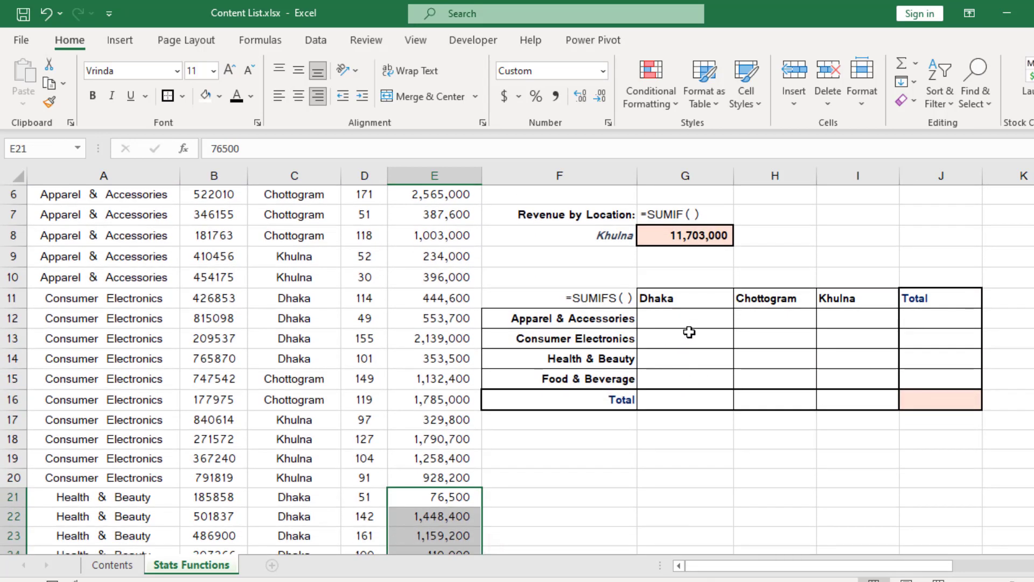
pyautogui.click(690, 320)
pyautogui.write('=')
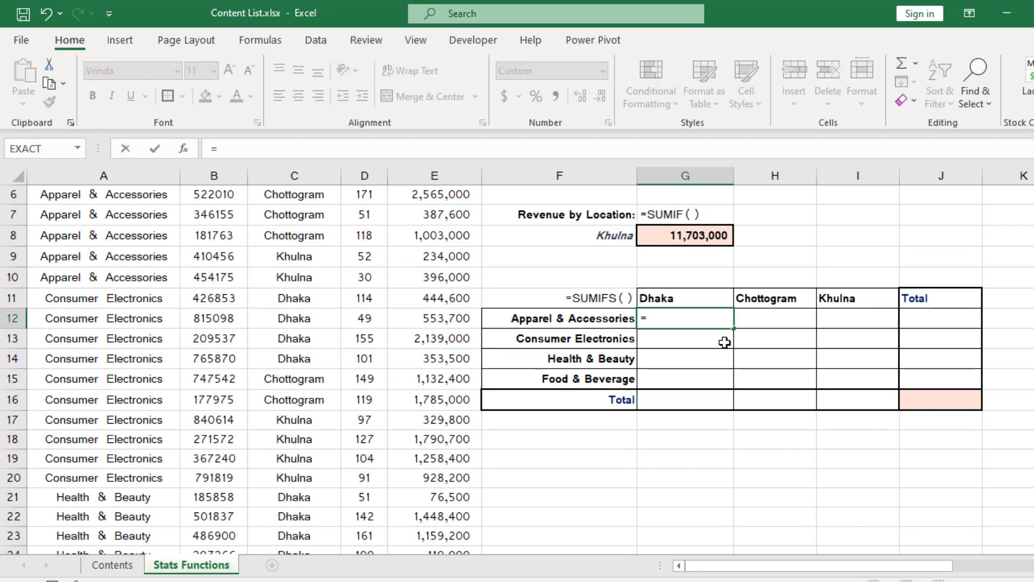
pyautogui.write('SUMIFS ')
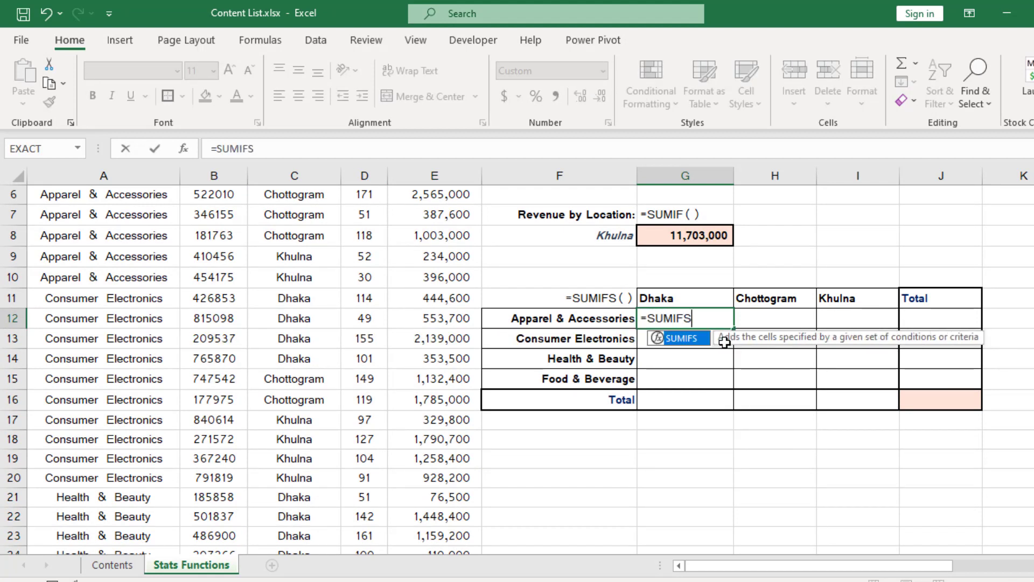
pyautogui.write('(')
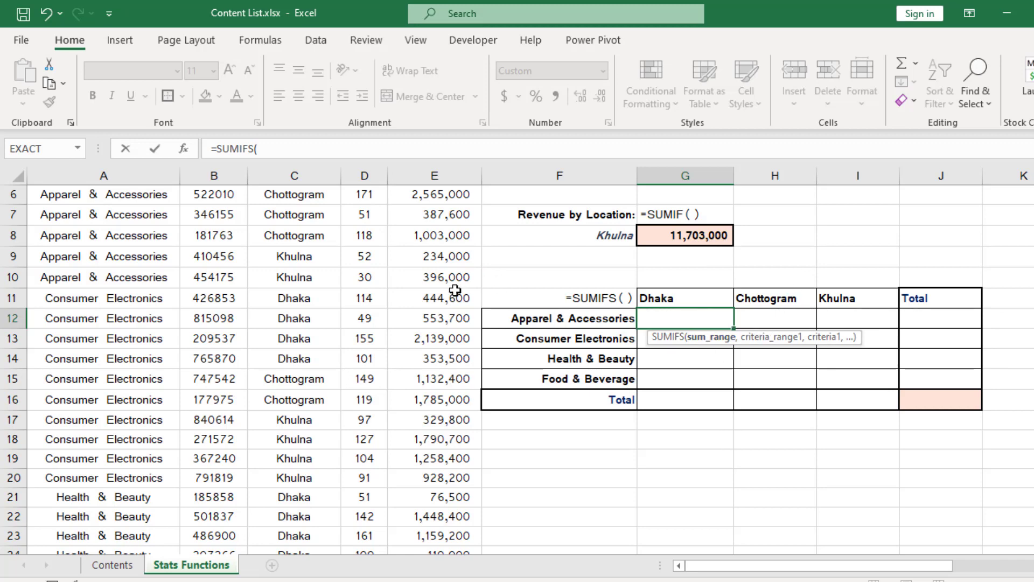
pyautogui.scroll(2, 455, 285)
pyautogui.click(437, 175)
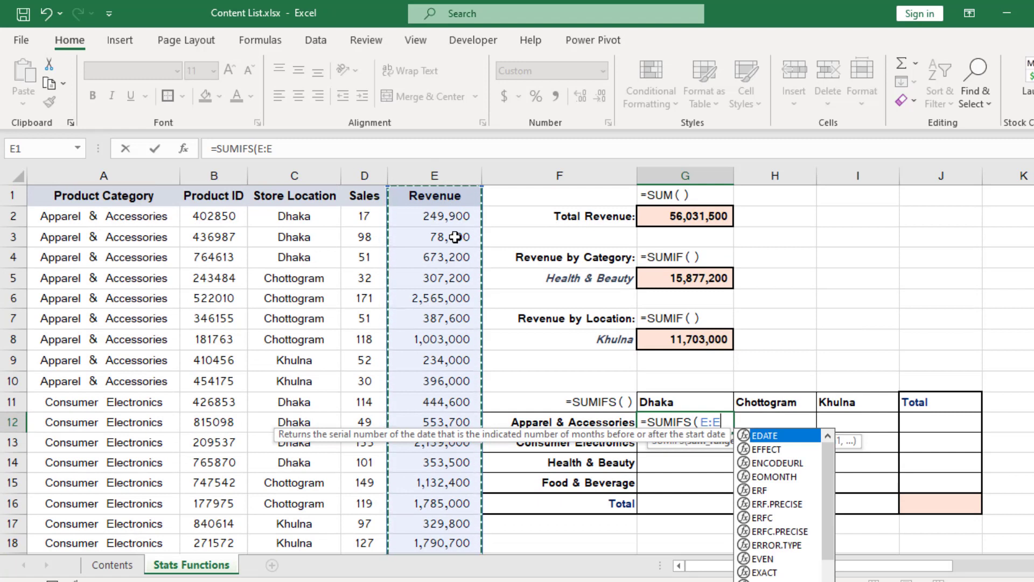
pyautogui.write(',')
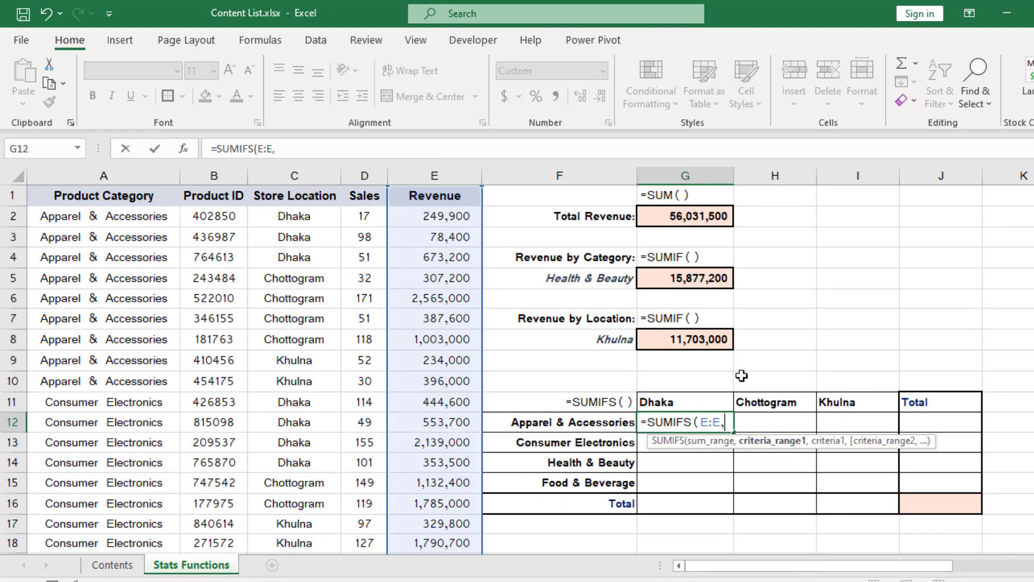
pyautogui.press('BackSpace')
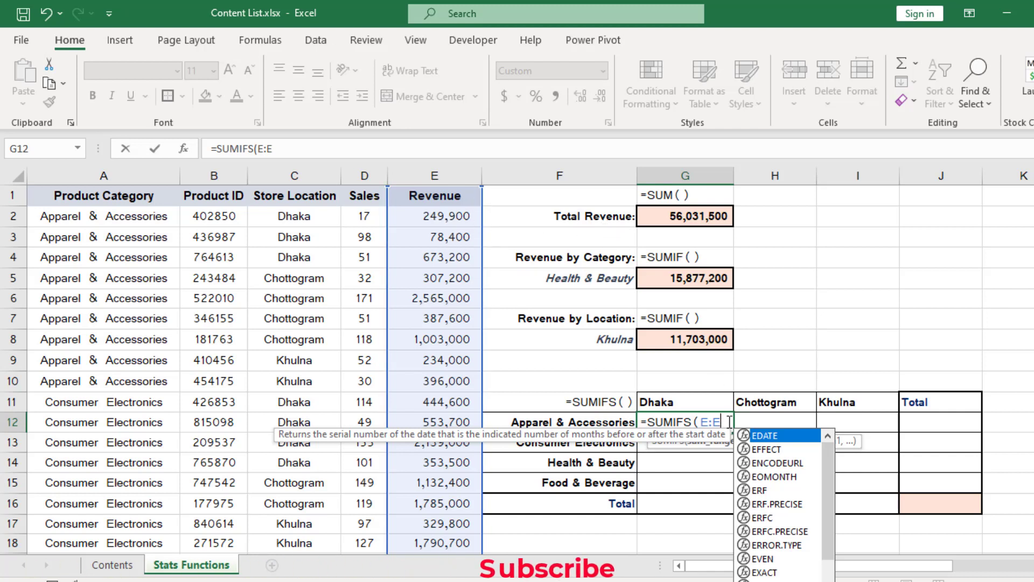
pyautogui.press('F4')
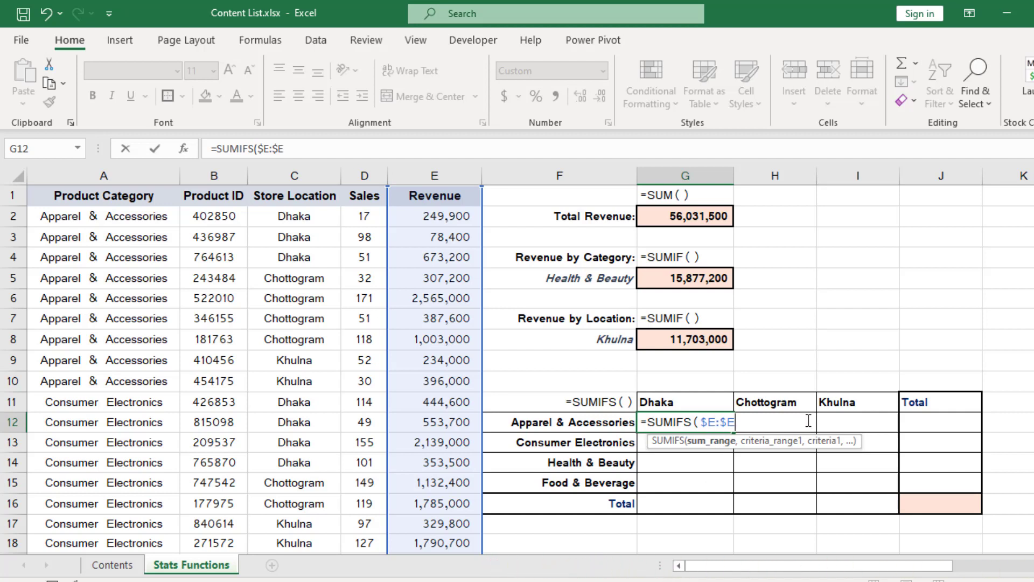
pyautogui.write(',')
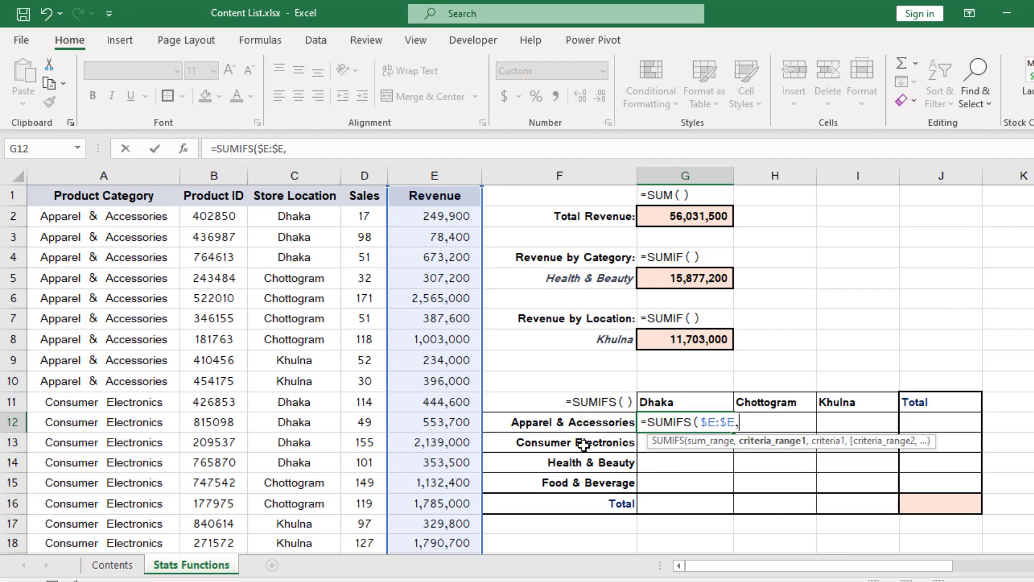
# Step: Add the first criteria pair to the G12 formula: Product Category column $A:$A and category cell $F12 with only its column locked
pyautogui.click(93, 177)
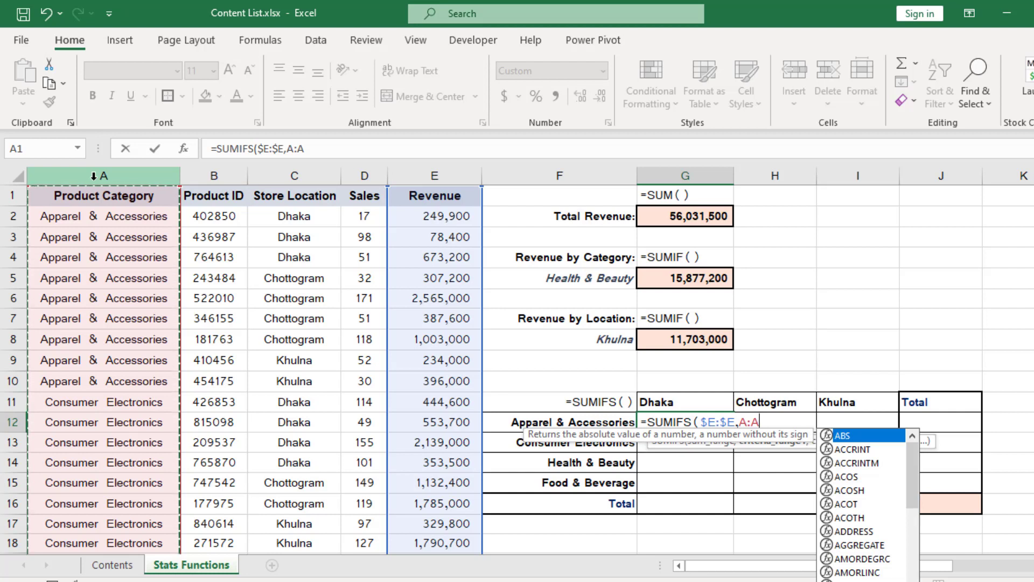
pyautogui.press('F4')
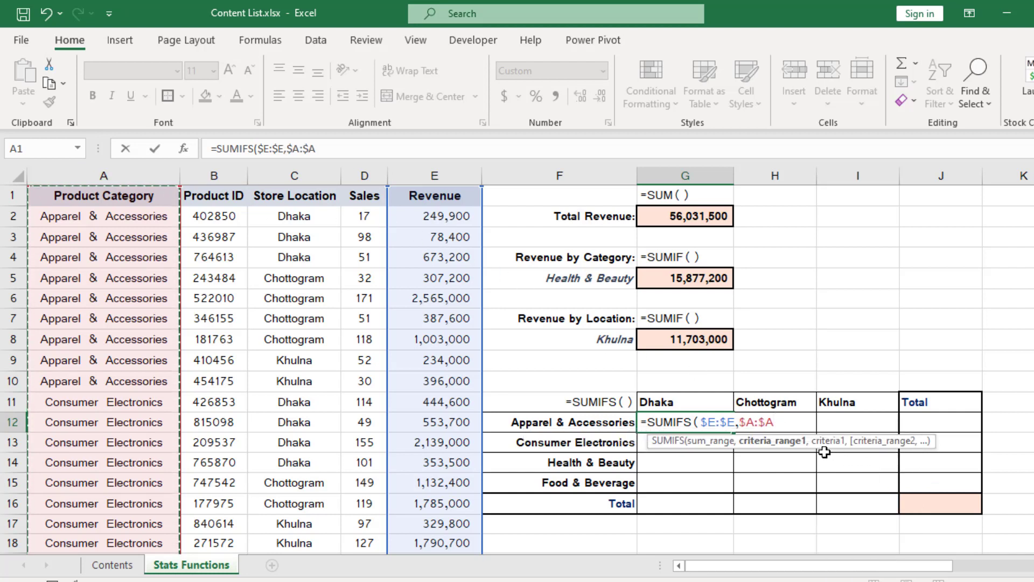
pyautogui.write(',')
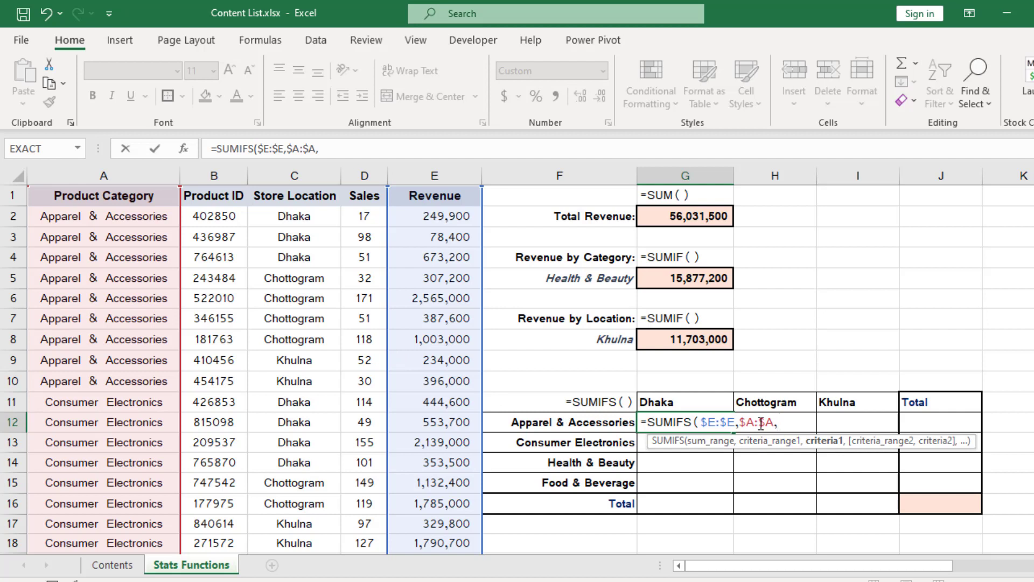
pyautogui.click(535, 425)
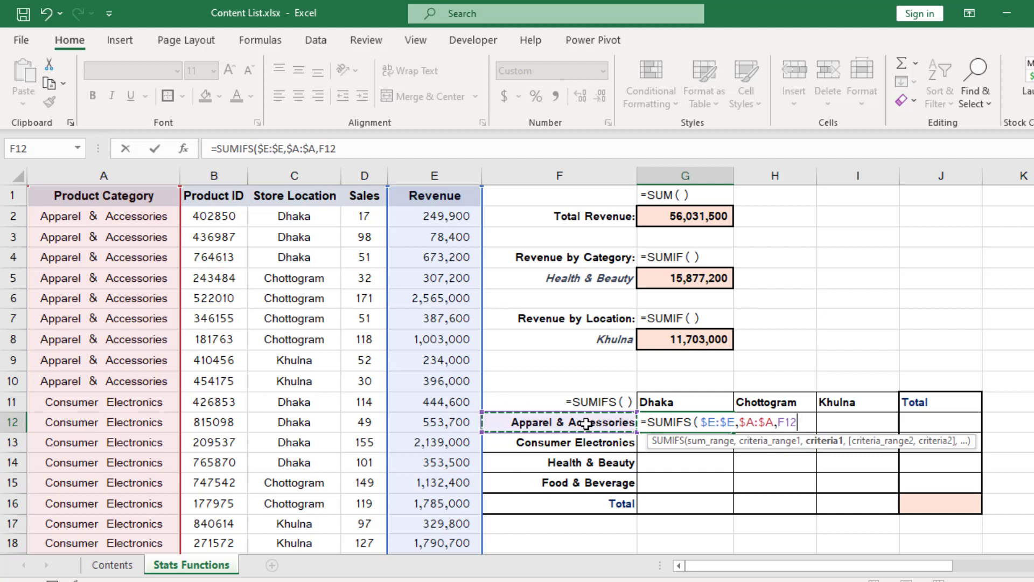
pyautogui.press('F4')
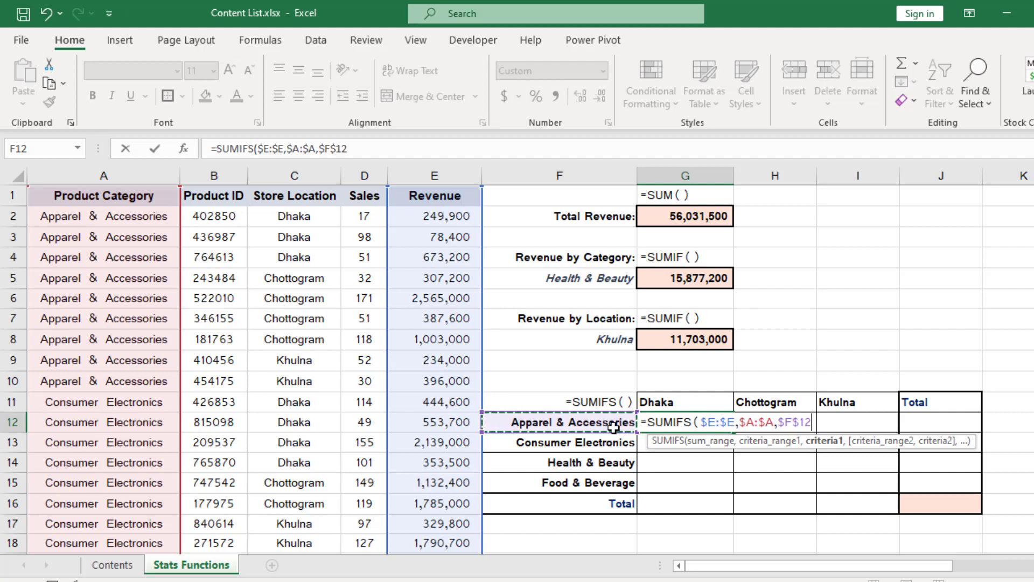
pyautogui.press('F4')
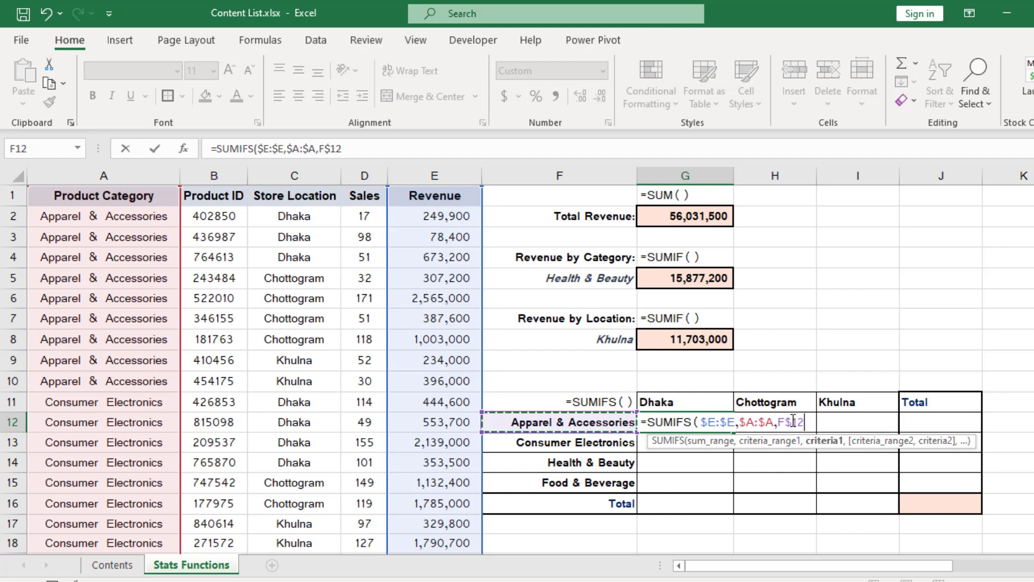
pyautogui.press('F4')
pyautogui.write(',')
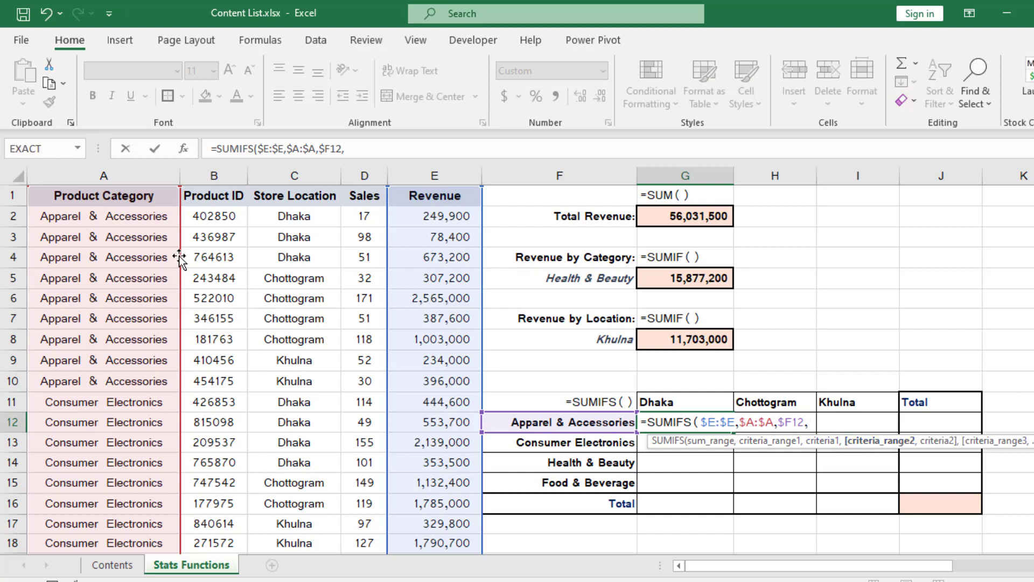
# Step: Complete the G12 SUMIFS formula with Store Location column $C:$C and location cell G$11, locking only that cell's row
pyautogui.click(305, 173)
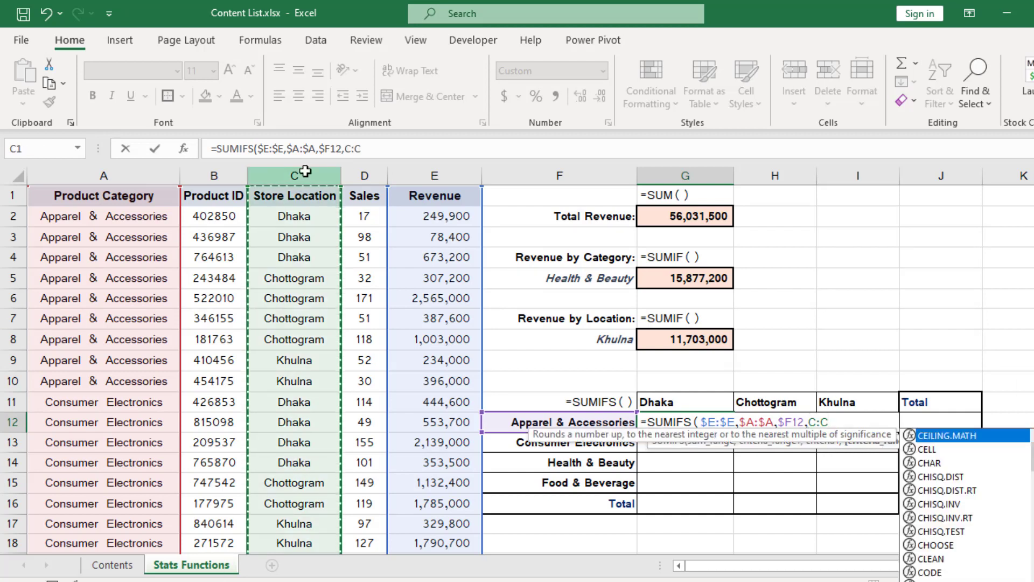
pyautogui.press('F4')
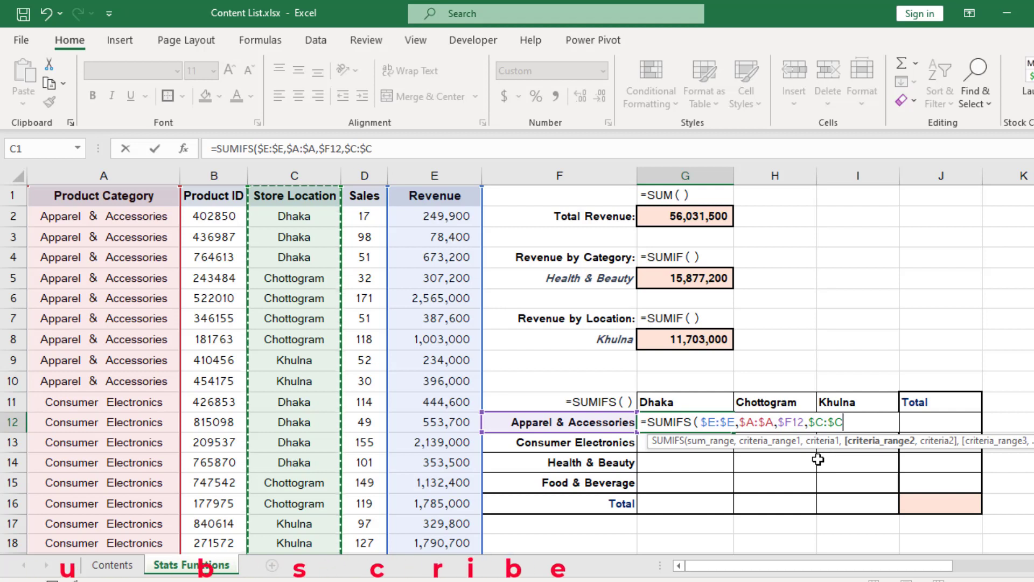
pyautogui.write(',')
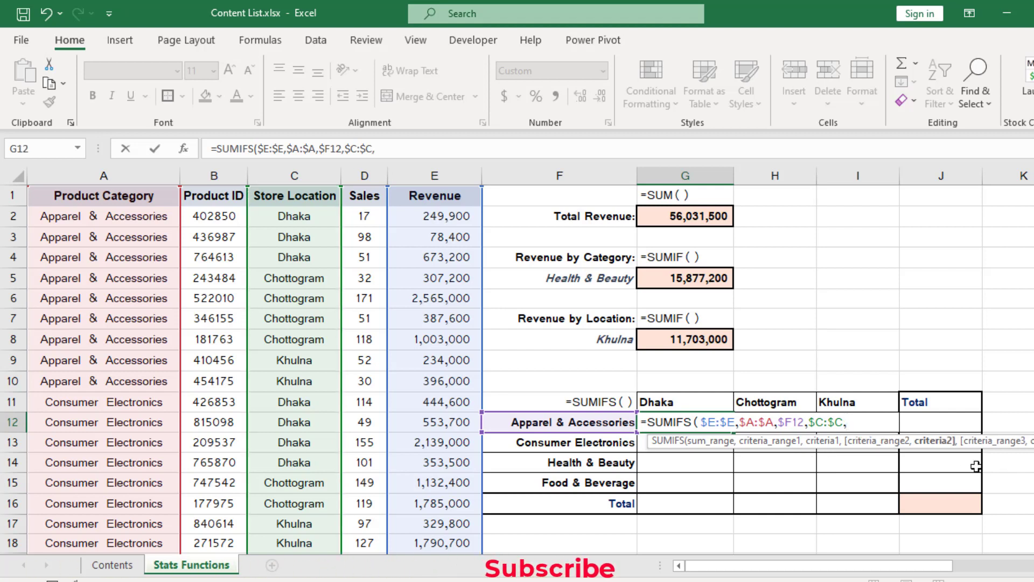
pyautogui.click(667, 401)
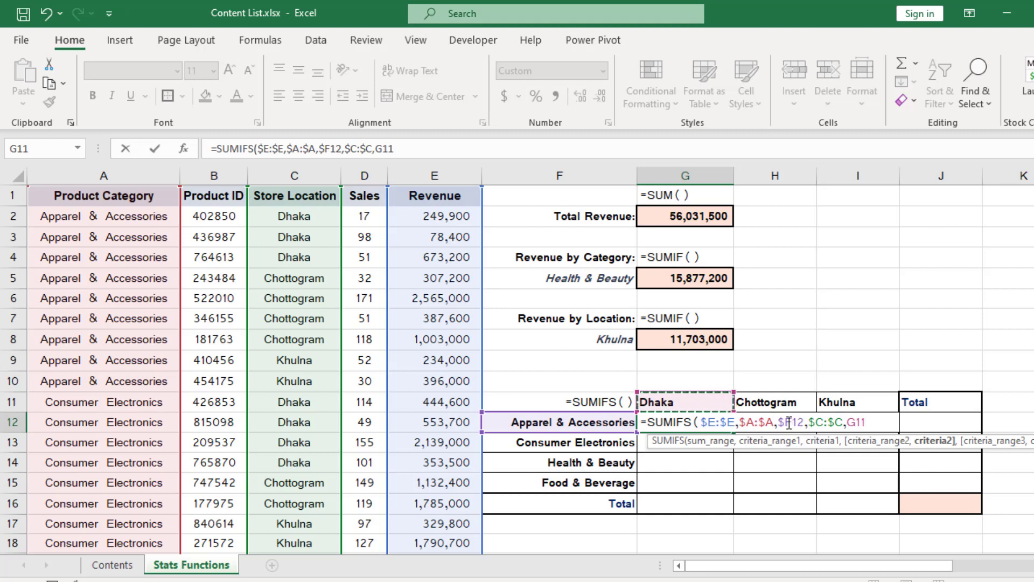
pyautogui.press('F4')
pyautogui.press('F4')
pyautogui.write(')')
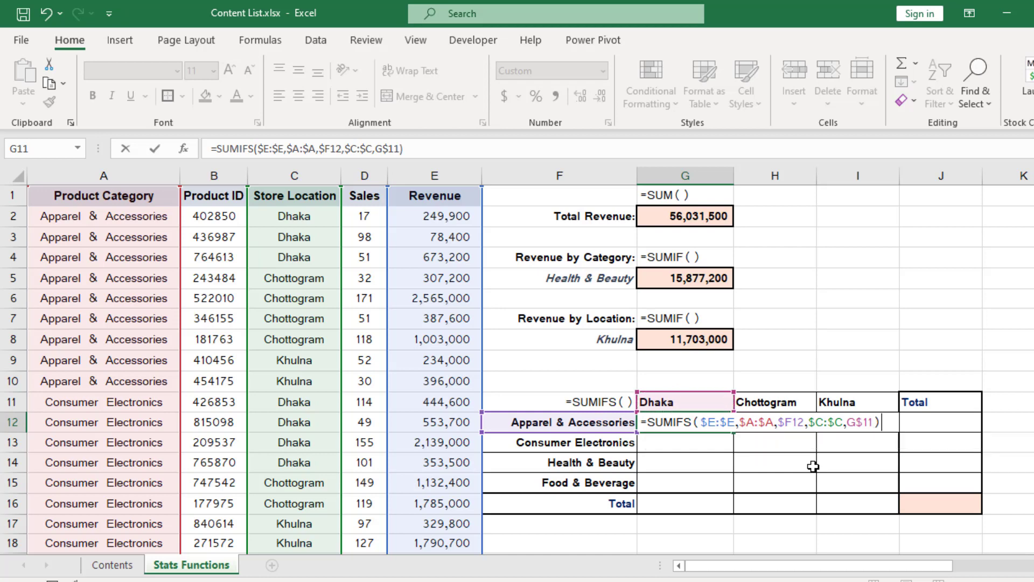
pyautogui.press('Return')
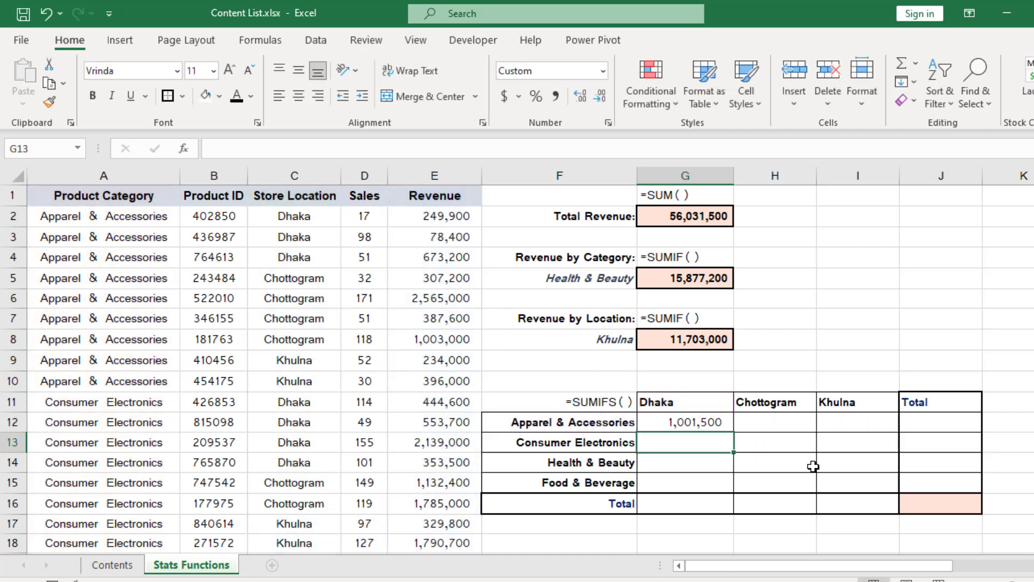
# Step: Check the G12 result against the Apparel & Accessories rows for Dhaka and their Revenue values in E2:E4
pyautogui.click(711, 423)
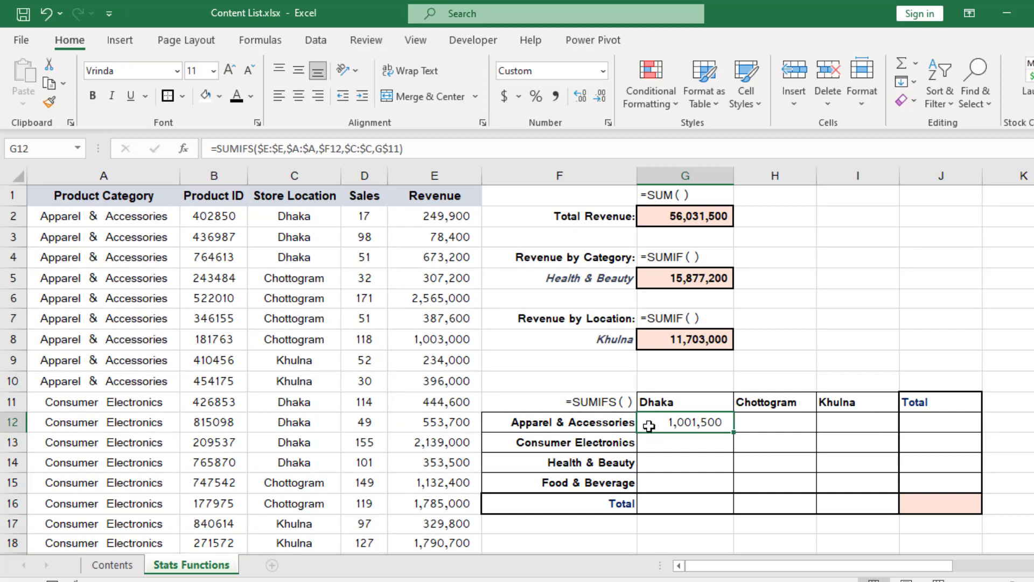
pyautogui.click(558, 427)
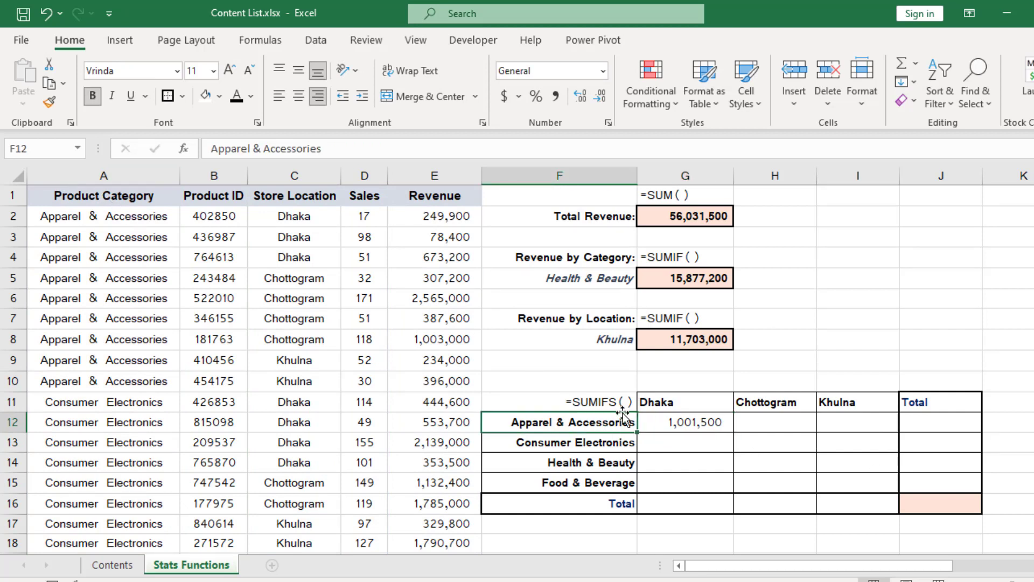
pyautogui.click(701, 424)
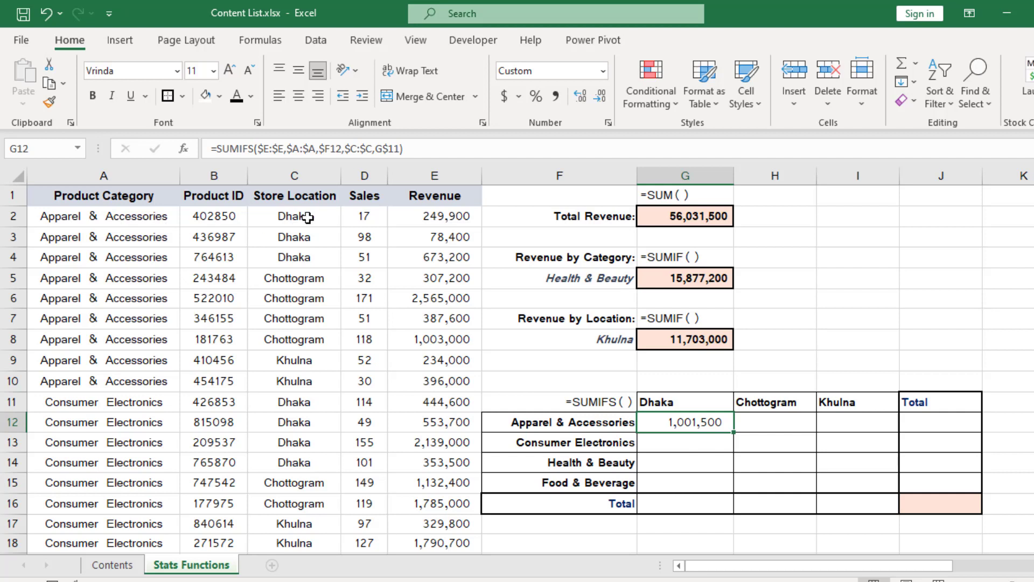
pyautogui.moveTo(307, 217); pyautogui.dragTo(297, 258)
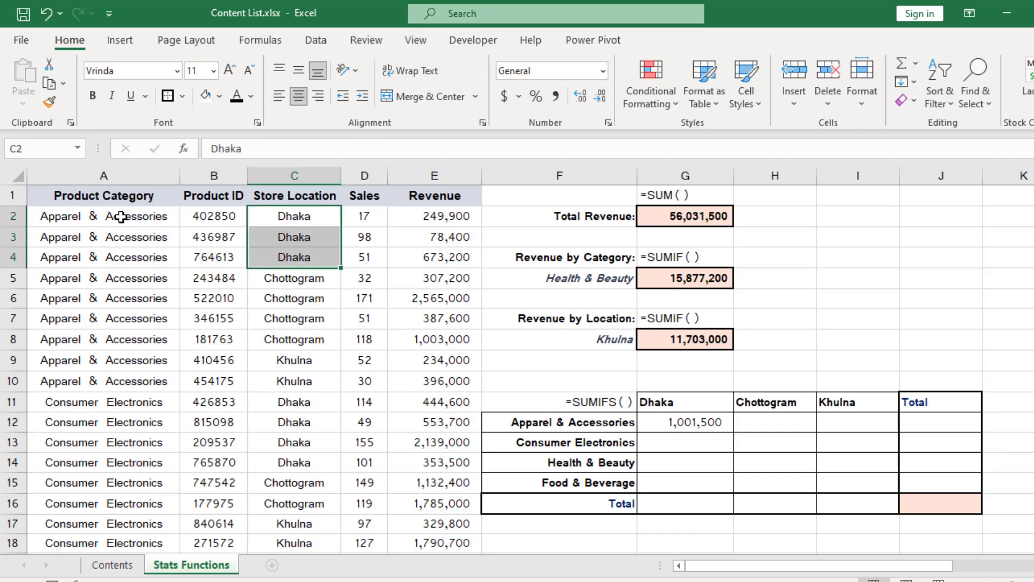
pyautogui.moveTo(120, 216); pyautogui.dragTo(122, 258)
pyautogui.moveTo(415, 217); pyautogui.dragTo(434, 257)
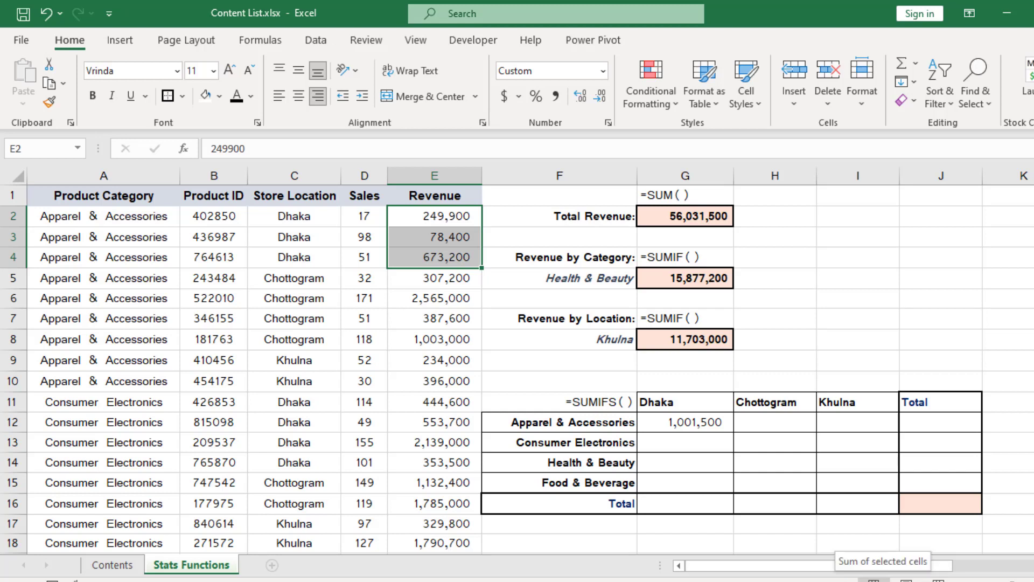
# Step: Fill the G12 SUMIFS formula across to I12 and check the references in the Khulna formula
pyautogui.click(712, 428)
pyautogui.moveTo(733, 431); pyautogui.dragTo(877, 431)
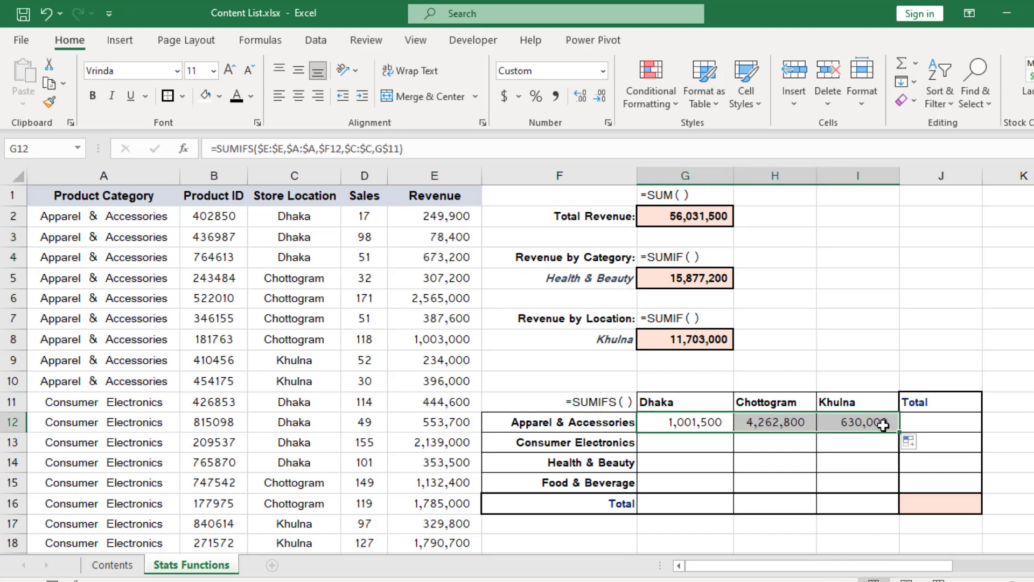
pyautogui.doubleClick(864, 421)
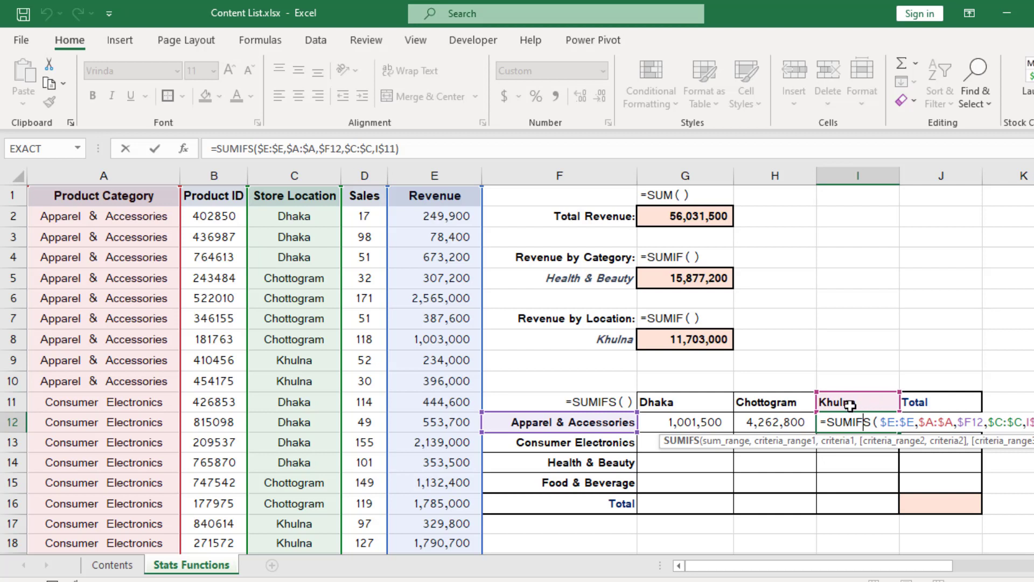
pyautogui.click(1018, 423)
pyautogui.click(1033, 423)
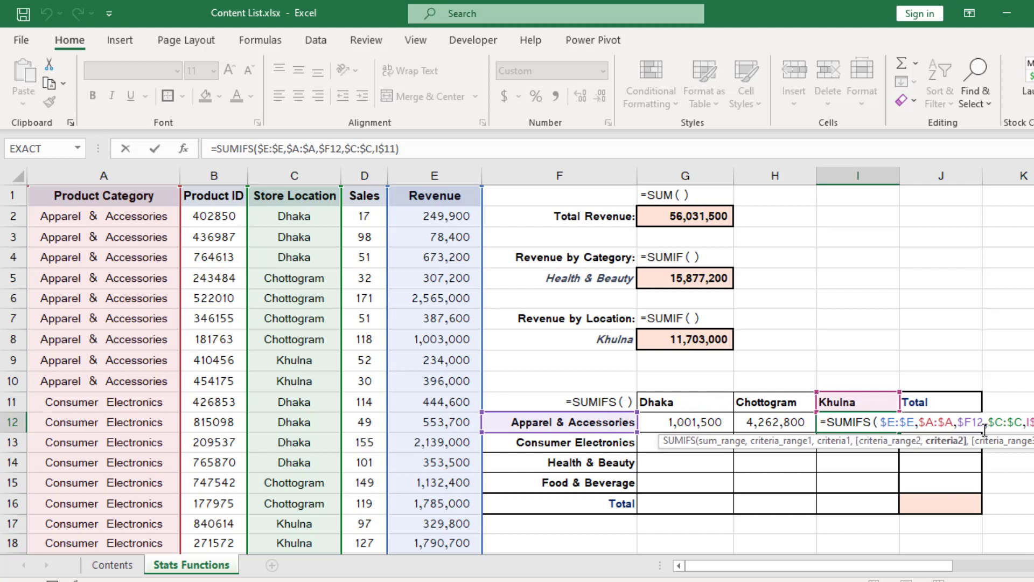
pyautogui.press('Return')
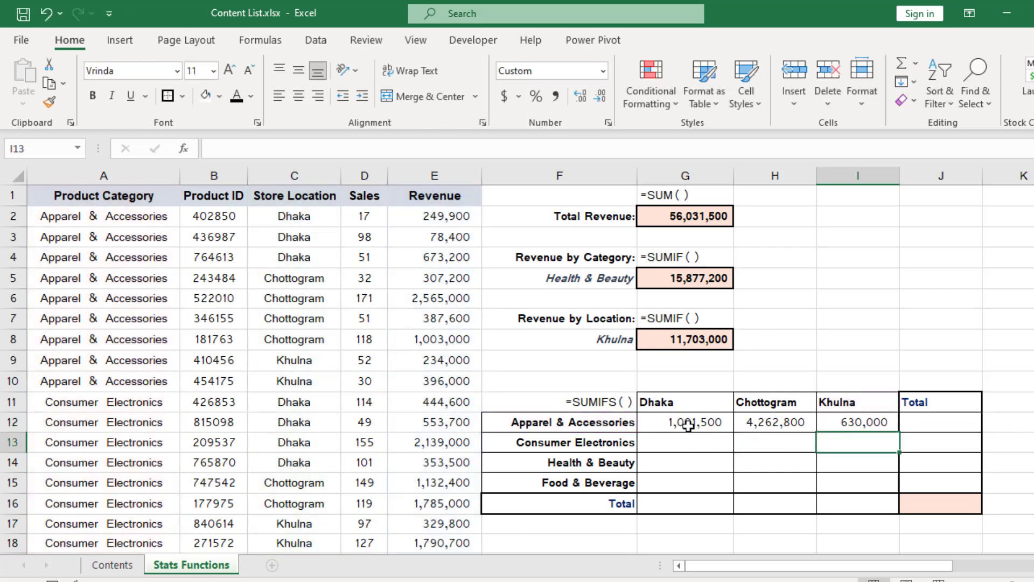
# Step: Fill the SUMIFS formulas of row 12 through row 15 and check the references in the Health & Beauty and Consumer Electronics cells
pyautogui.moveTo(689, 425); pyautogui.dragTo(904, 487)
pyautogui.click(705, 468)
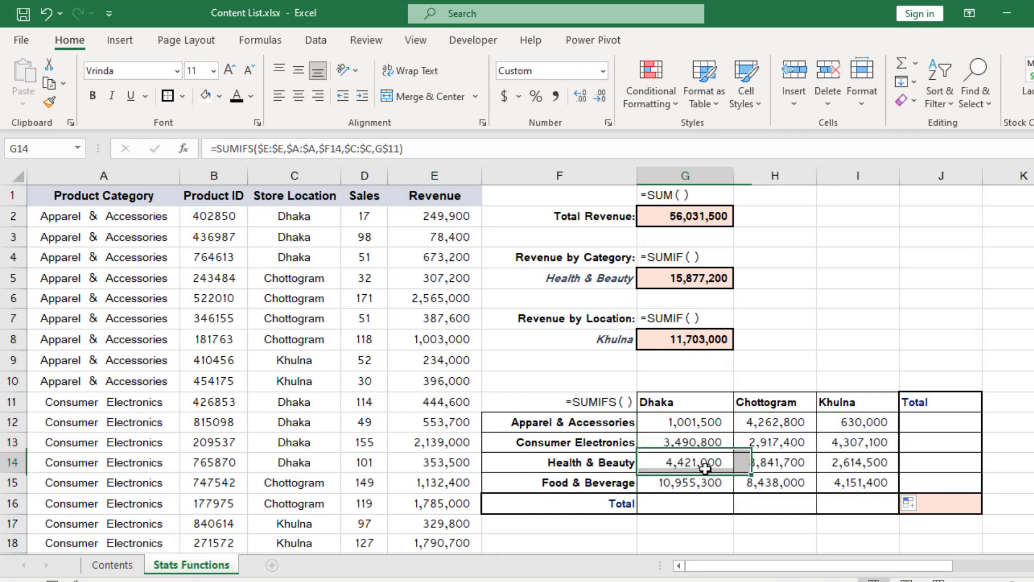
pyautogui.doubleClick(782, 462)
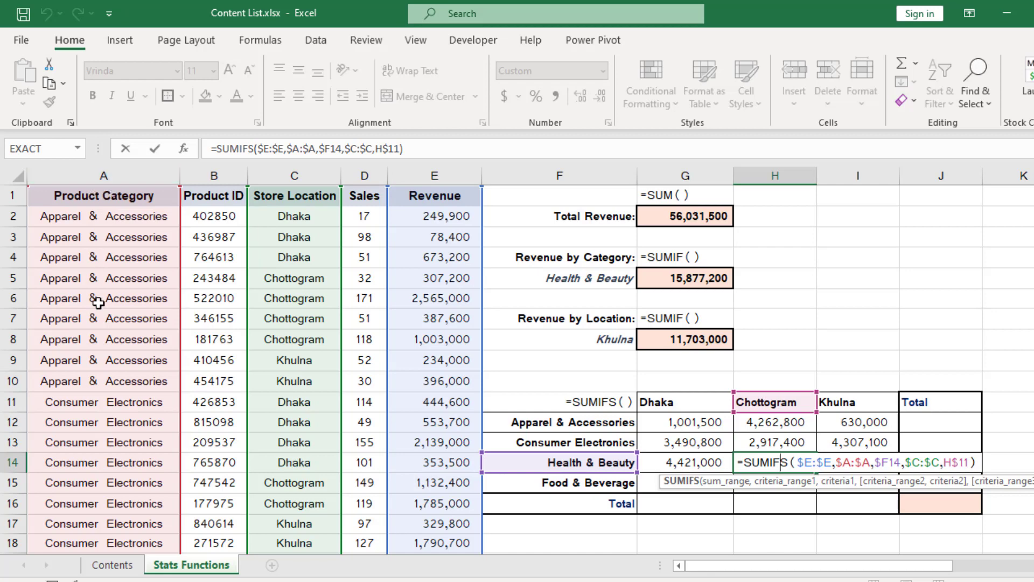
pyautogui.press('Return')
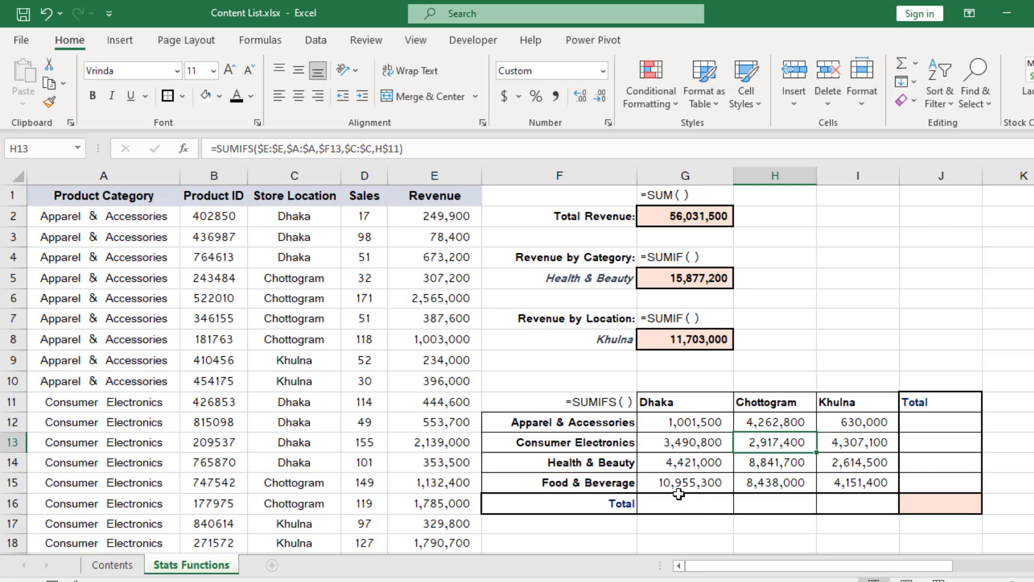
pyautogui.click(687, 446)
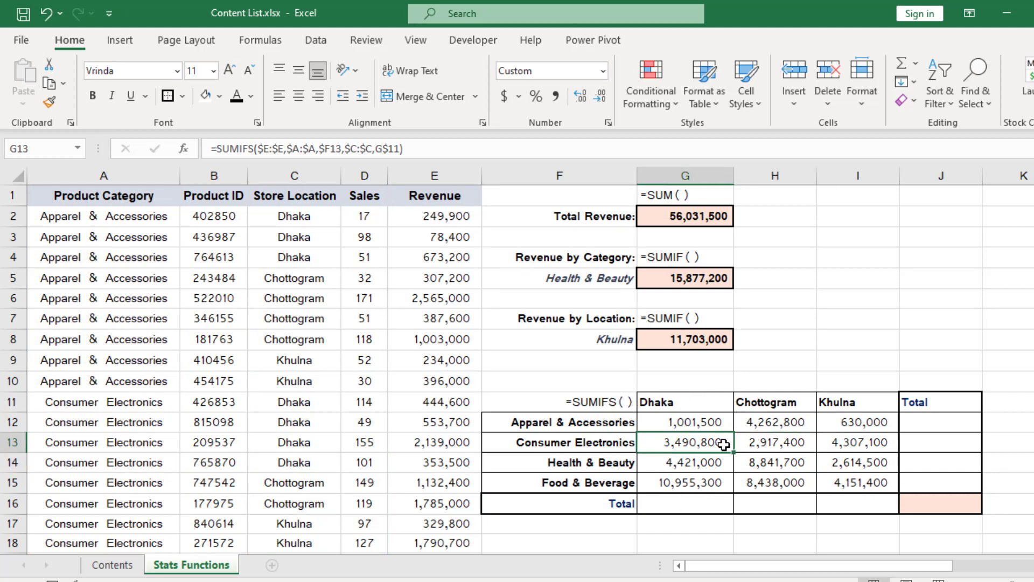
pyautogui.click(761, 445)
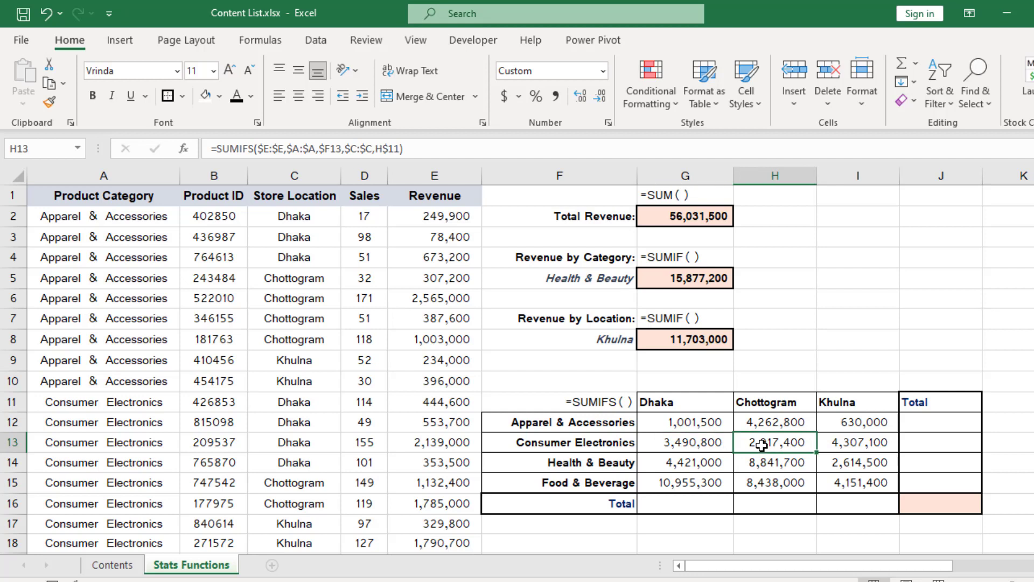
# Step: Total the Dhaka column in G16 with =SUM(G12:G15)
pyautogui.click(691, 503)
pyautogui.write('=')
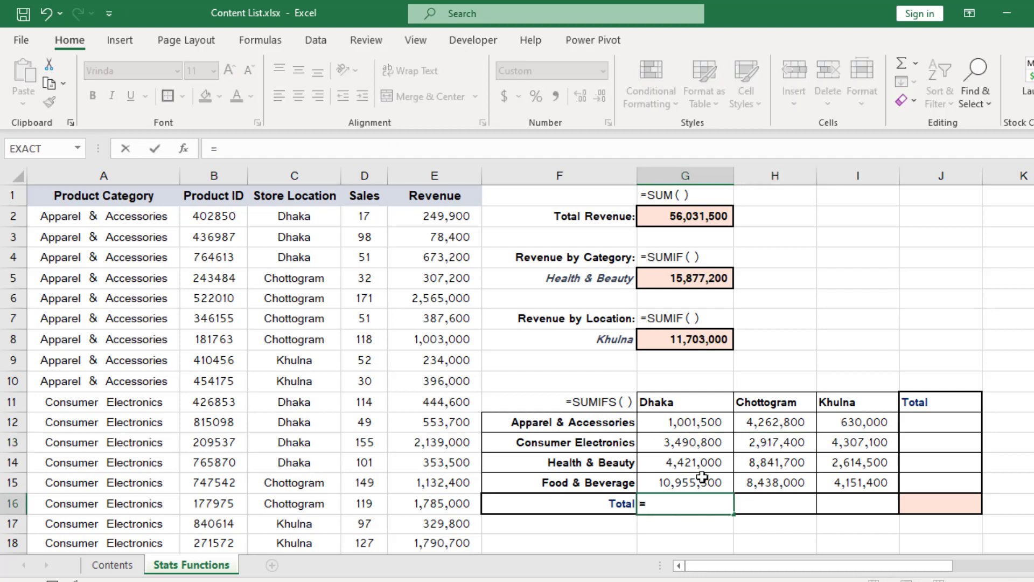
pyautogui.write('SUM(')
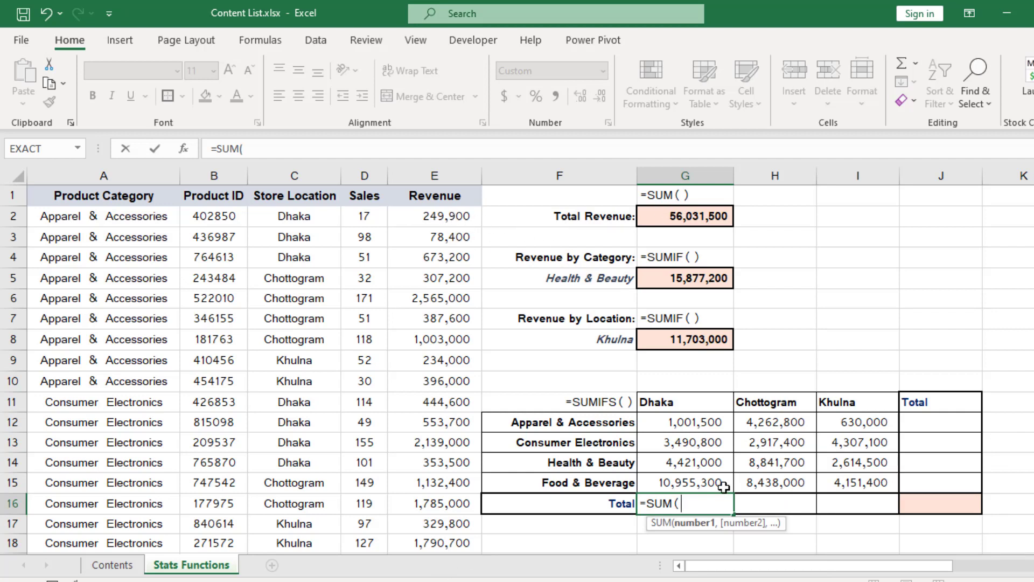
pyautogui.moveTo(698, 422); pyautogui.dragTo(708, 475)
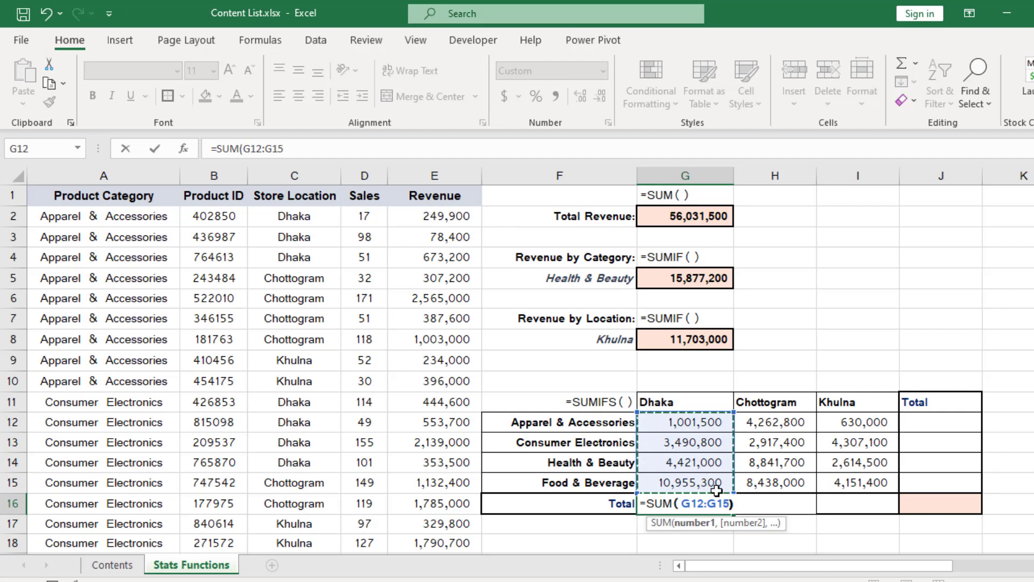
pyautogui.write(')')
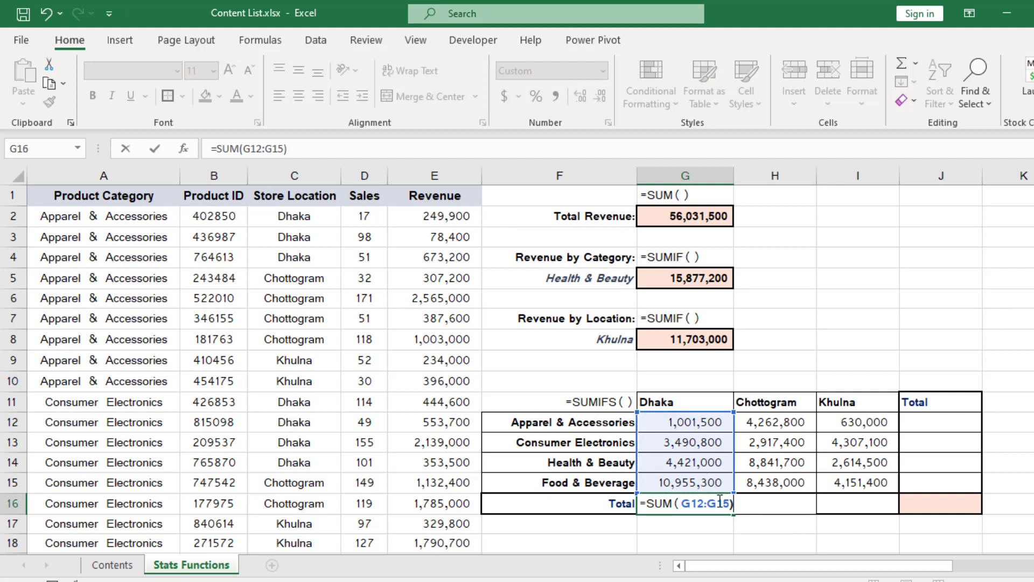
pyautogui.press('Return')
# Step: Fill the G16 total formula across to I16 and check the range used in the Khulna total
pyautogui.click(724, 503)
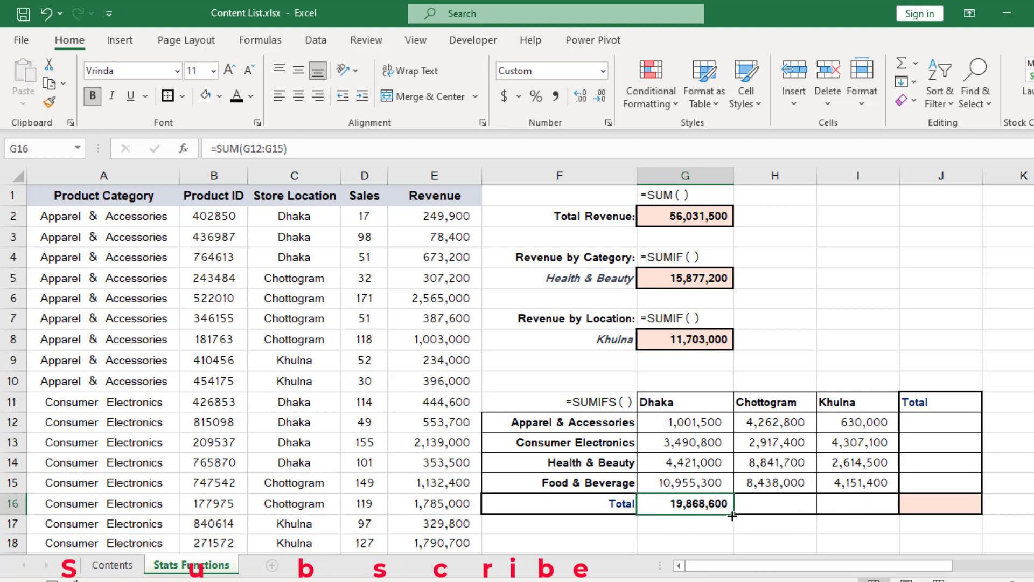
pyautogui.moveTo(734, 514); pyautogui.dragTo(872, 517)
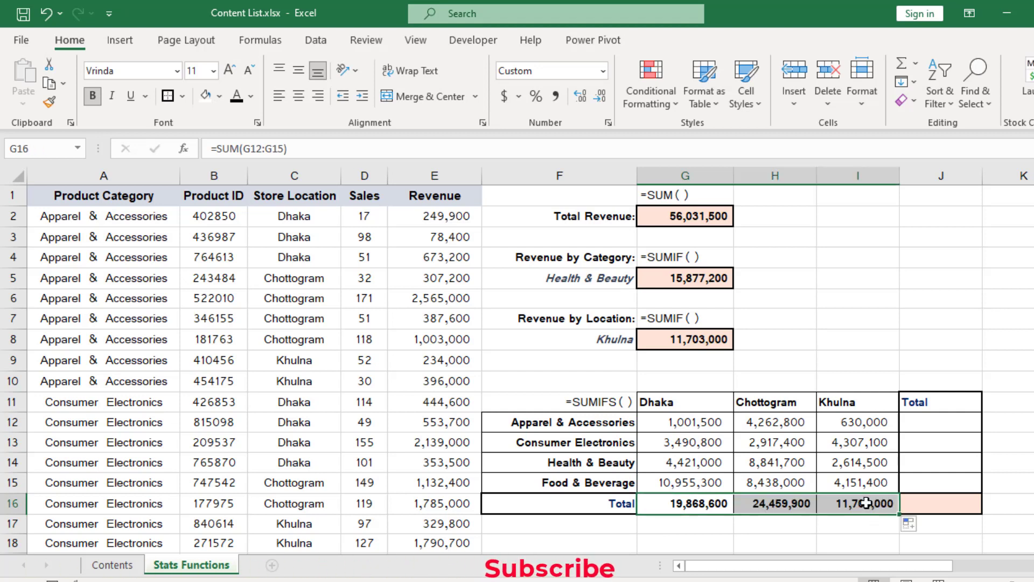
pyautogui.doubleClick(853, 509)
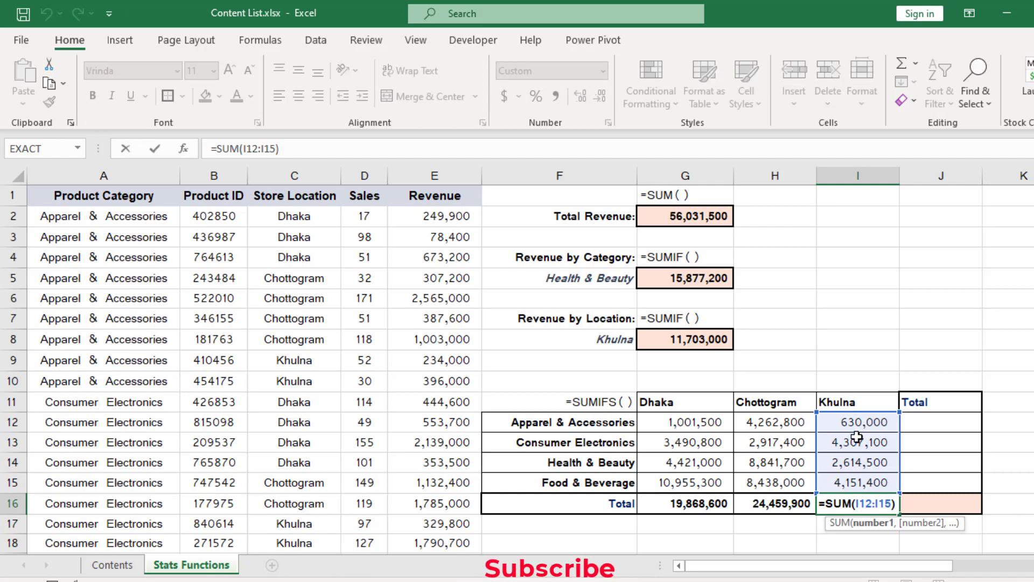
pyautogui.press('Return')
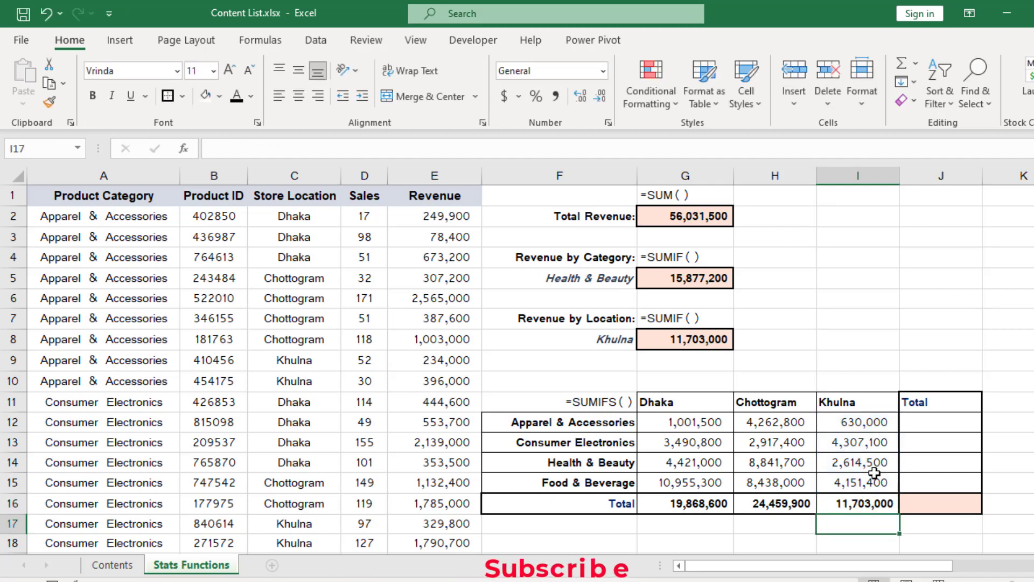
# Step: Total the Apparel & Accessories row in J12 with =SUM(G12:I12)
pyautogui.click(941, 420)
pyautogui.write('=')
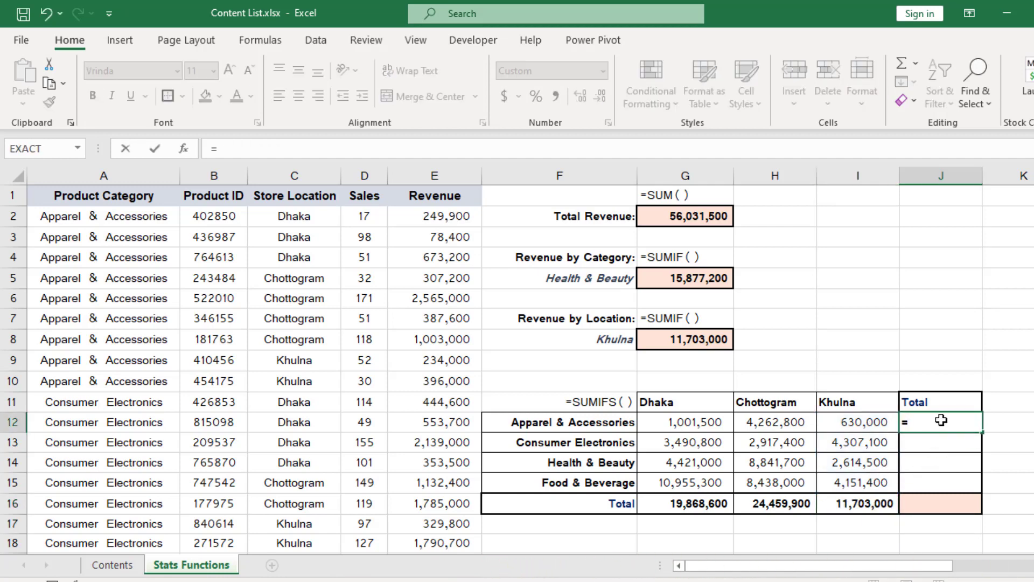
pyautogui.write('SUM(')
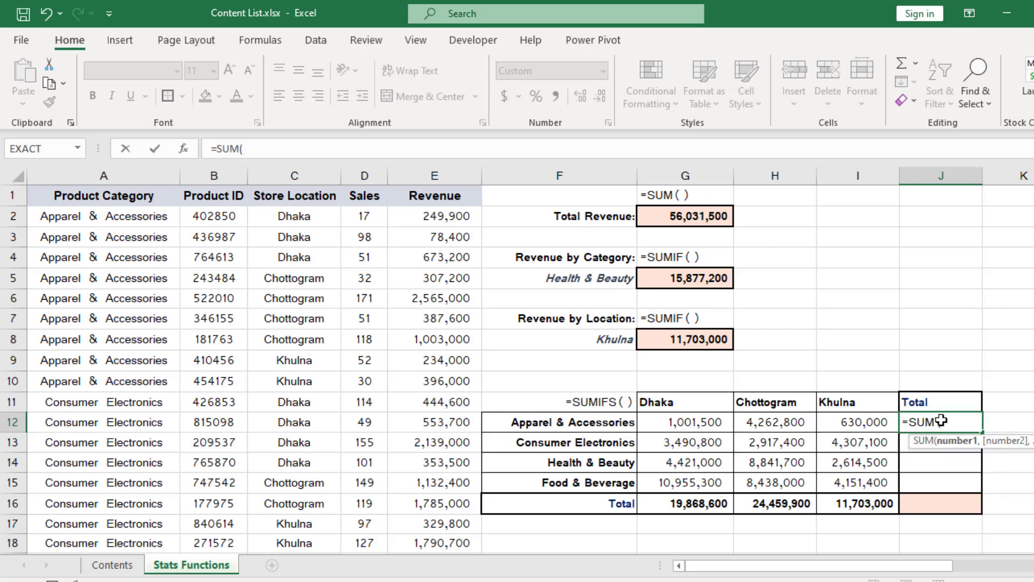
pyautogui.moveTo(692, 420); pyautogui.dragTo(857, 419)
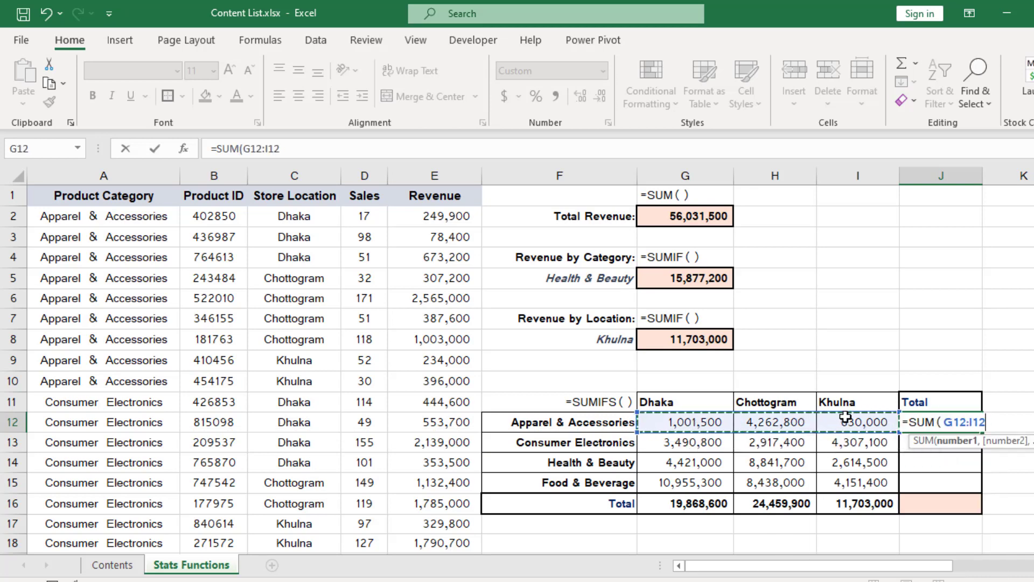
pyautogui.write(')')
pyautogui.press('Return')
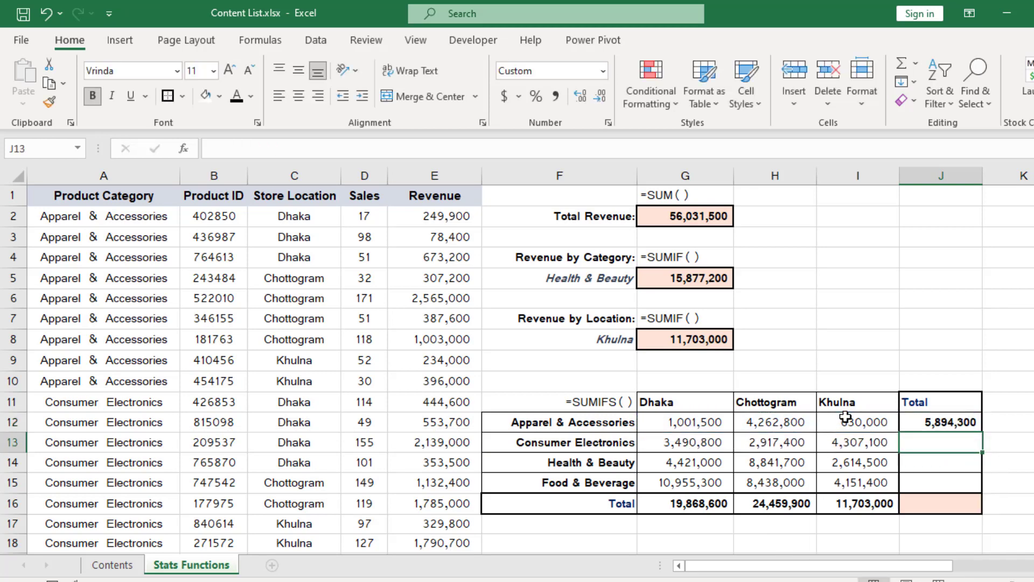
# Step: Fill the J12 total formula down to J15 and check the range used in the Food & Beverage total
pyautogui.click(969, 415)
pyautogui.moveTo(982, 432); pyautogui.dragTo(986, 492)
pyautogui.doubleClick(949, 482)
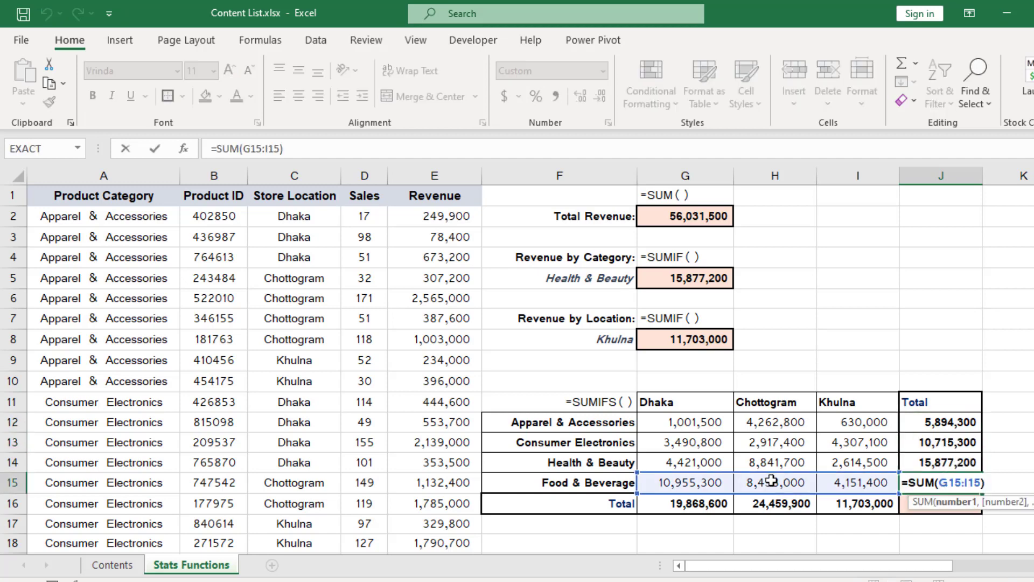
pyautogui.press('Return')
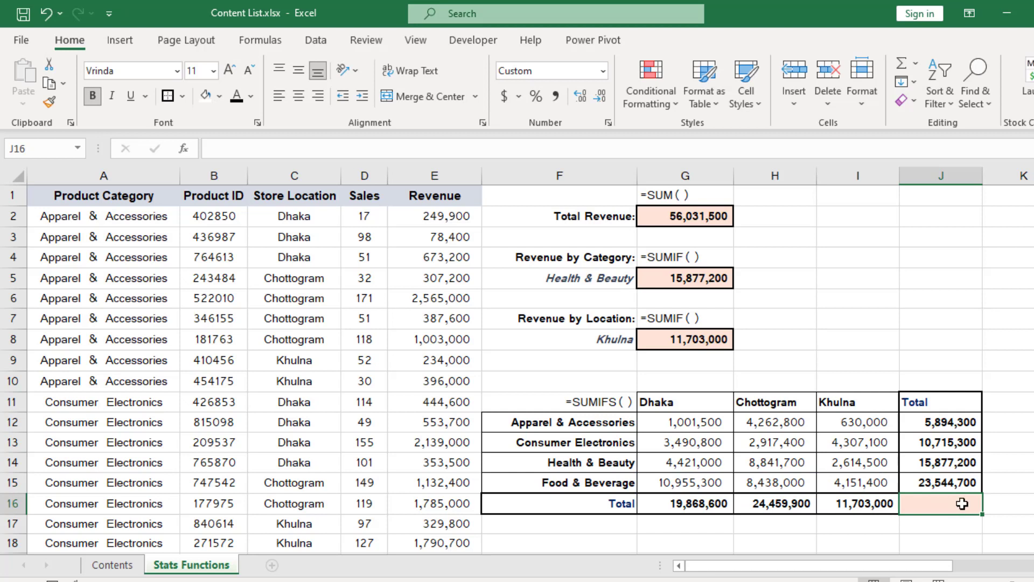
# Step: Compare the sum of the location totals in G16:I16 with the sum of the category totals in J12:J15
pyautogui.moveTo(675, 504); pyautogui.dragTo(878, 506)
pyautogui.moveTo(944, 419); pyautogui.dragTo(948, 485)
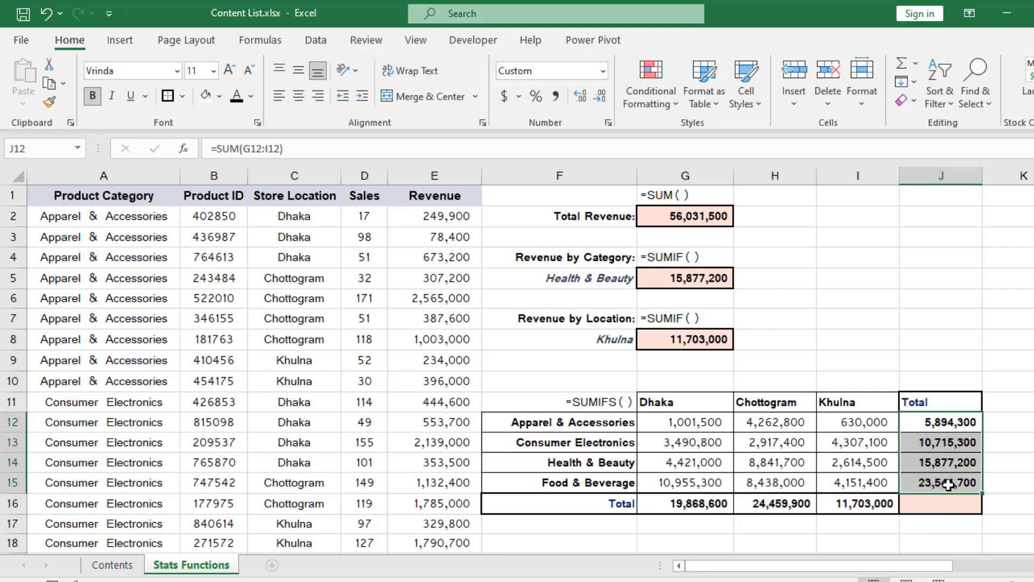
# Step: Calculate the grand total in J16 from the category totals with =SUM(J12:J15)
pyautogui.moveTo(708, 505); pyautogui.dragTo(862, 507)
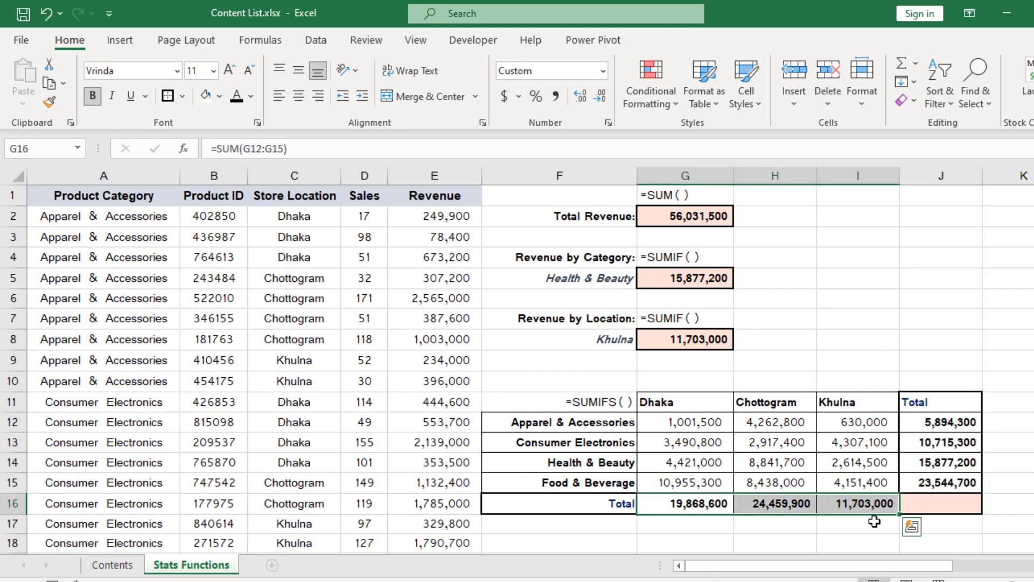
pyautogui.click(938, 505)
pyautogui.write('=')
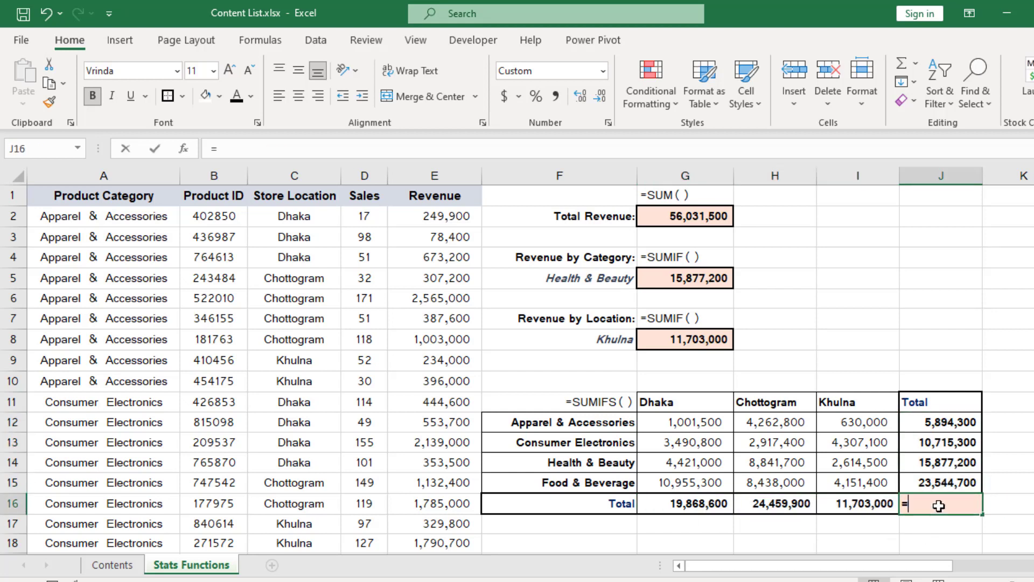
pyautogui.write('SUM(')
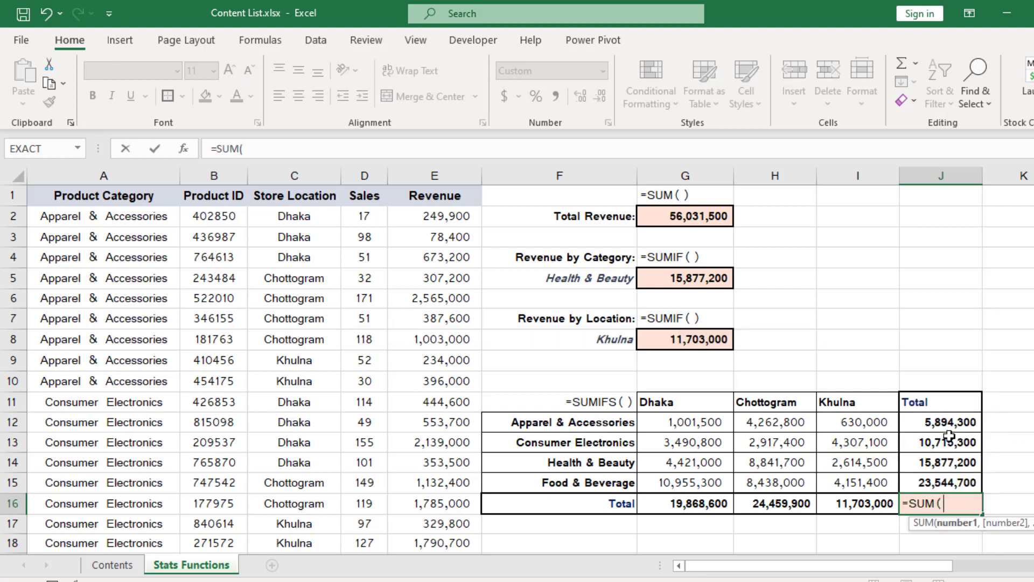
pyautogui.moveTo(948, 423); pyautogui.dragTo(958, 483)
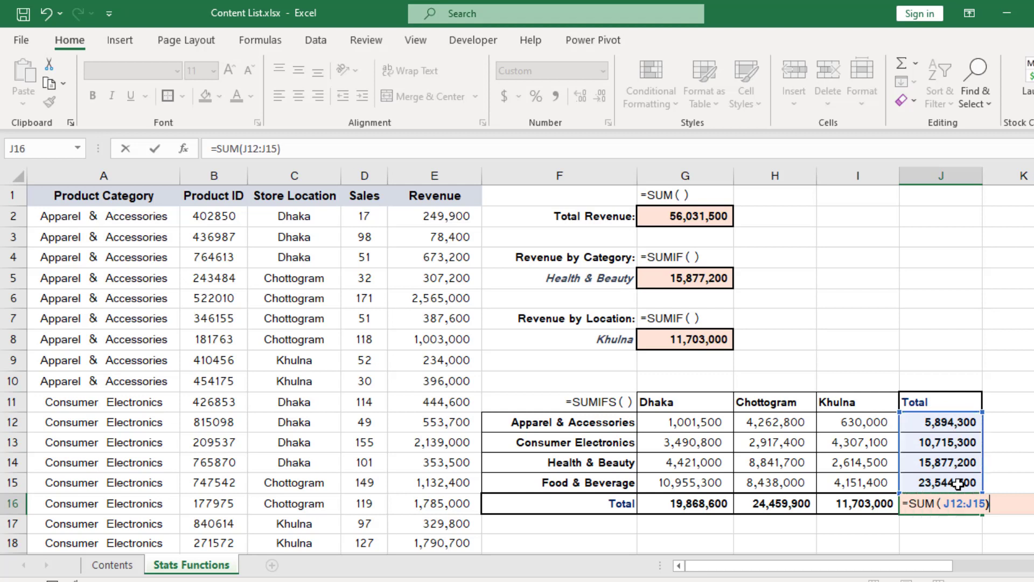
pyautogui.press('Return')
pyautogui.click(953, 504)
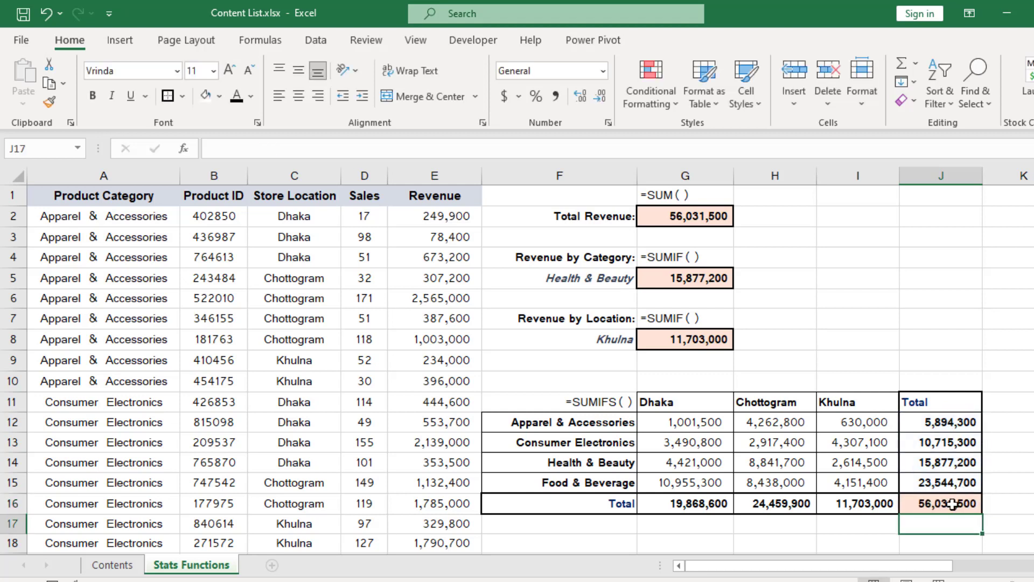
# Step: Check in J8 whether the Total Revenue in G2 equals the grand total, using =G2=J16
pyautogui.click(719, 218)
pyautogui.click(910, 343)
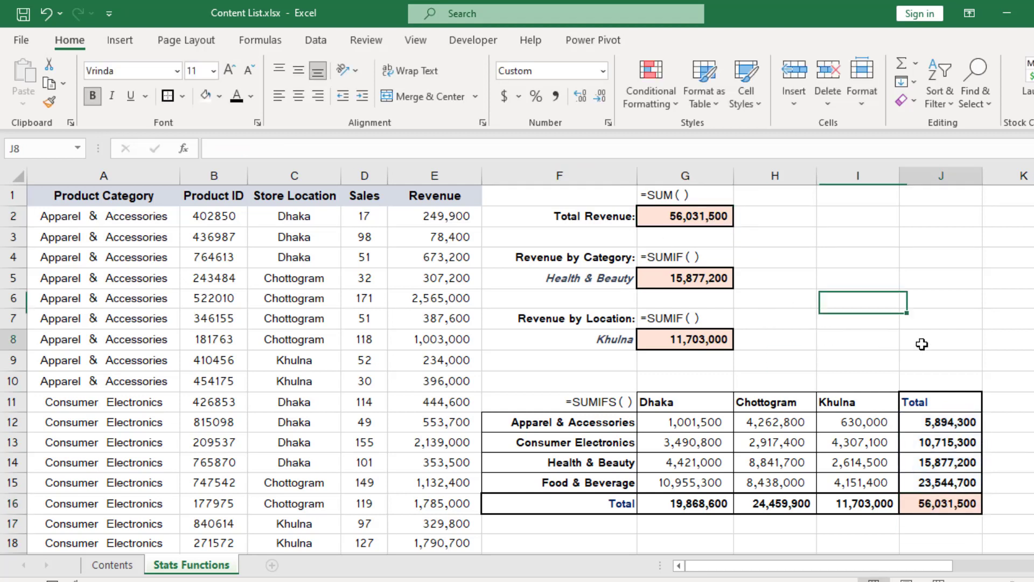
pyautogui.write('=')
pyautogui.click(695, 216)
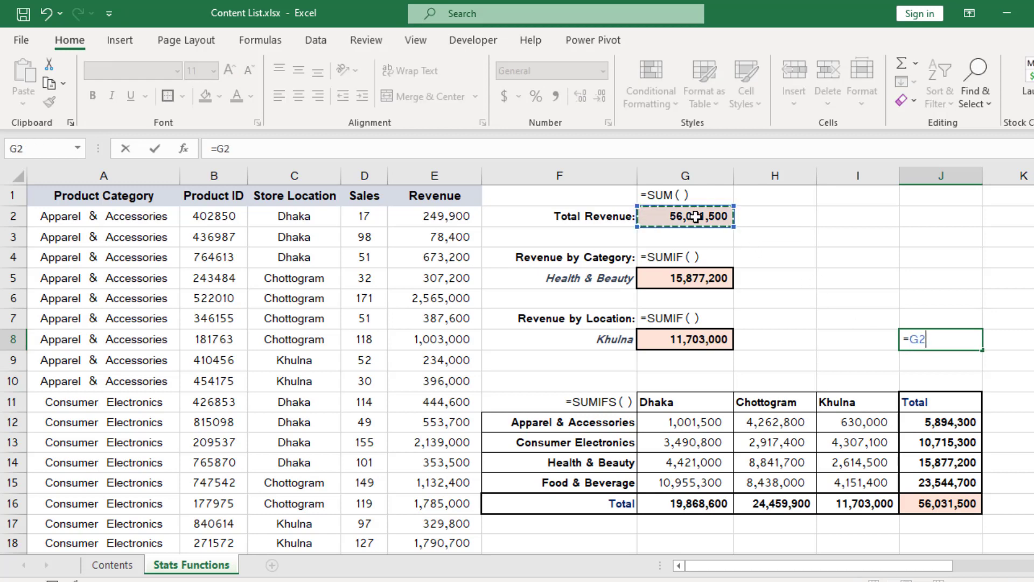
pyautogui.write('=')
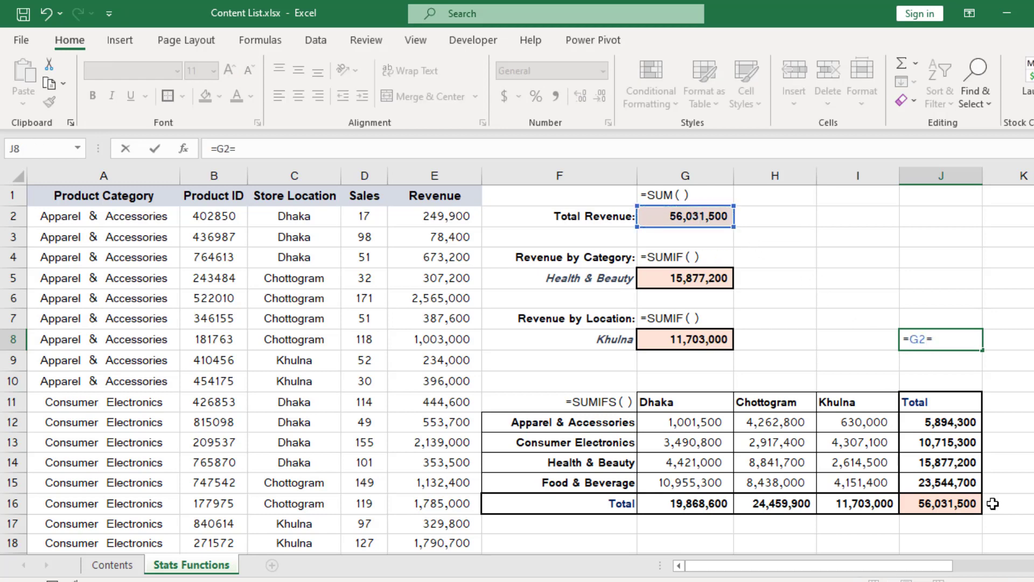
pyautogui.click(944, 499)
pyautogui.press('Return')
pyautogui.click(960, 341)
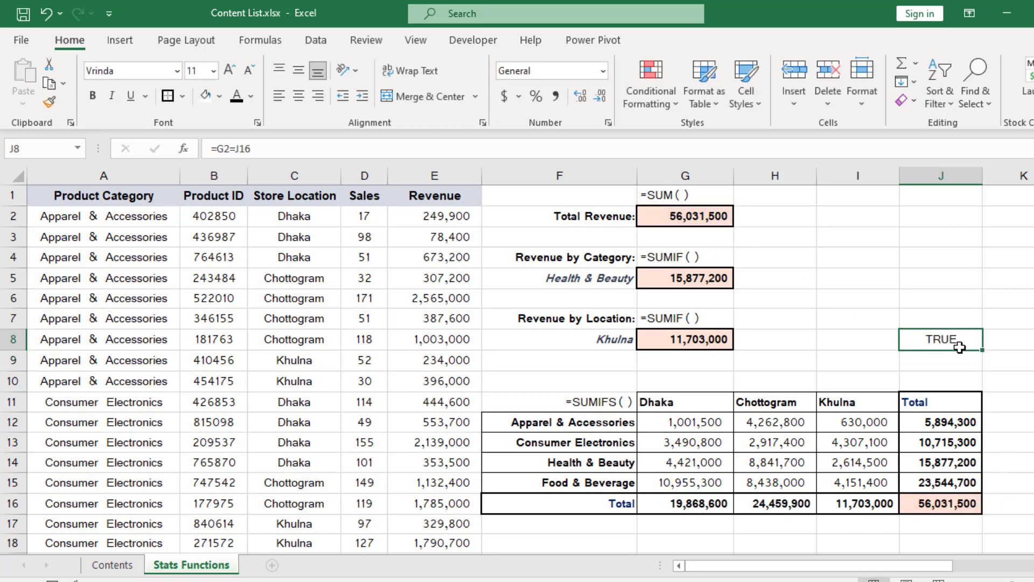
# Step: Change the grand total formula in J16 to sum the location totals instead, =SUM(G16:I16)
pyautogui.click(953, 506)
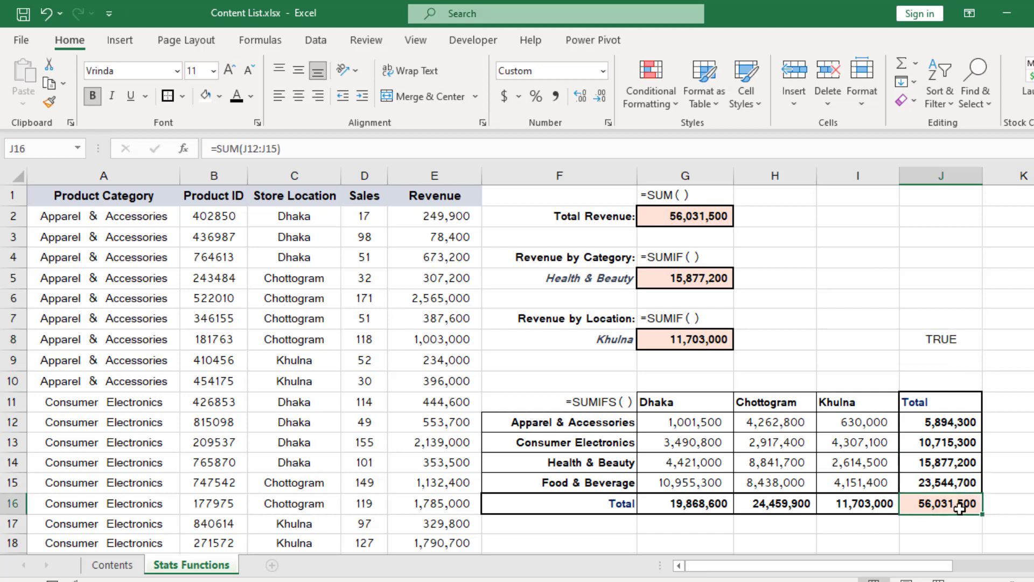
pyautogui.doubleClick(948, 507)
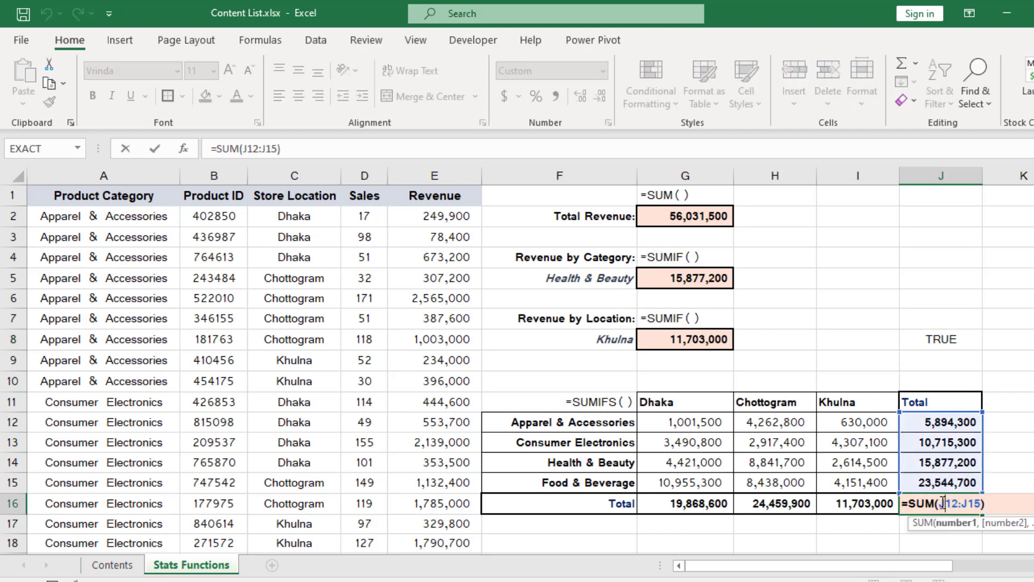
pyautogui.moveTo(943, 502); pyautogui.dragTo(978, 504)
pyautogui.moveTo(700, 501); pyautogui.dragTo(859, 504)
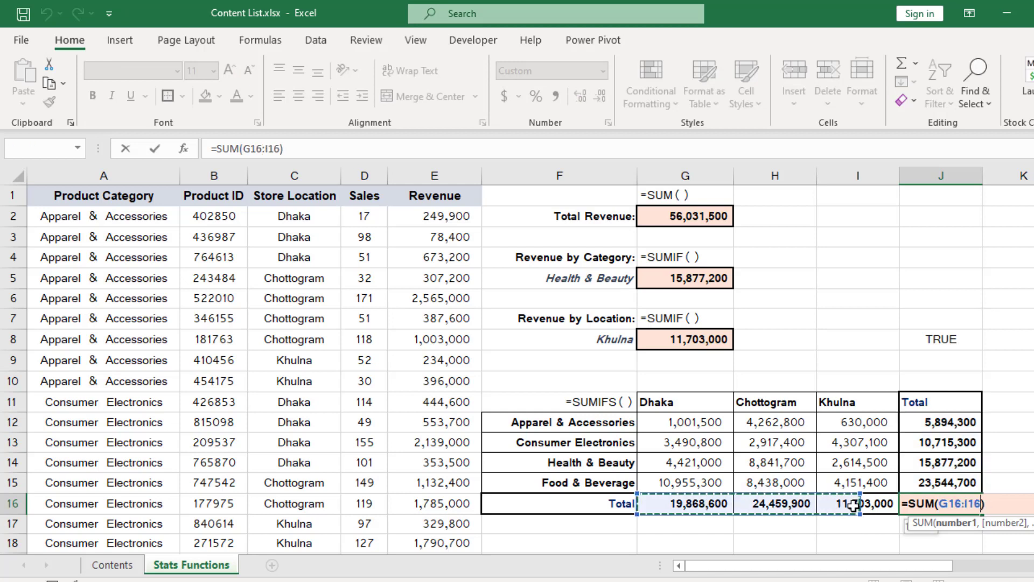
pyautogui.press('Return')
pyautogui.click(954, 504)
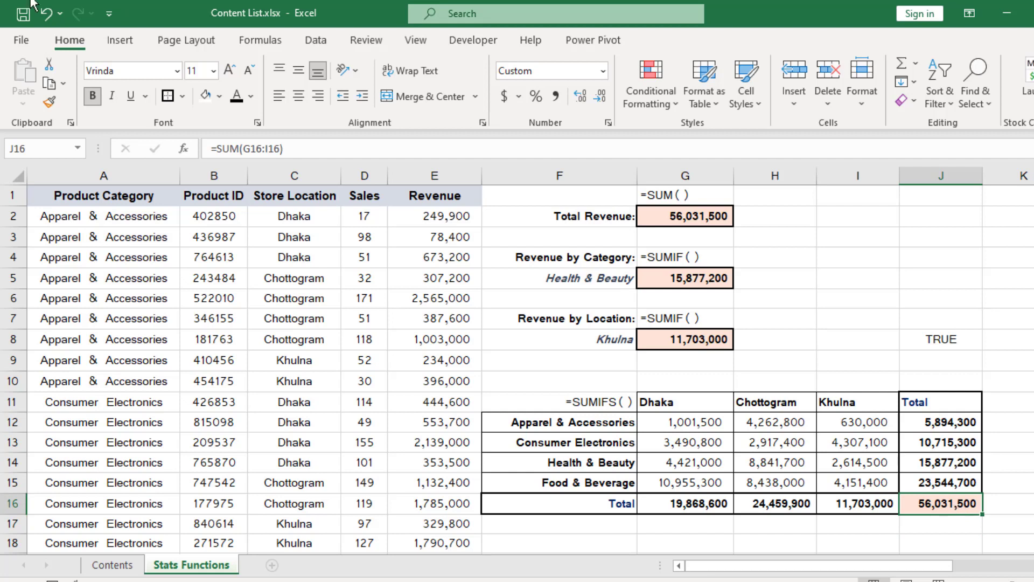
pyautogui.click(858, 360)
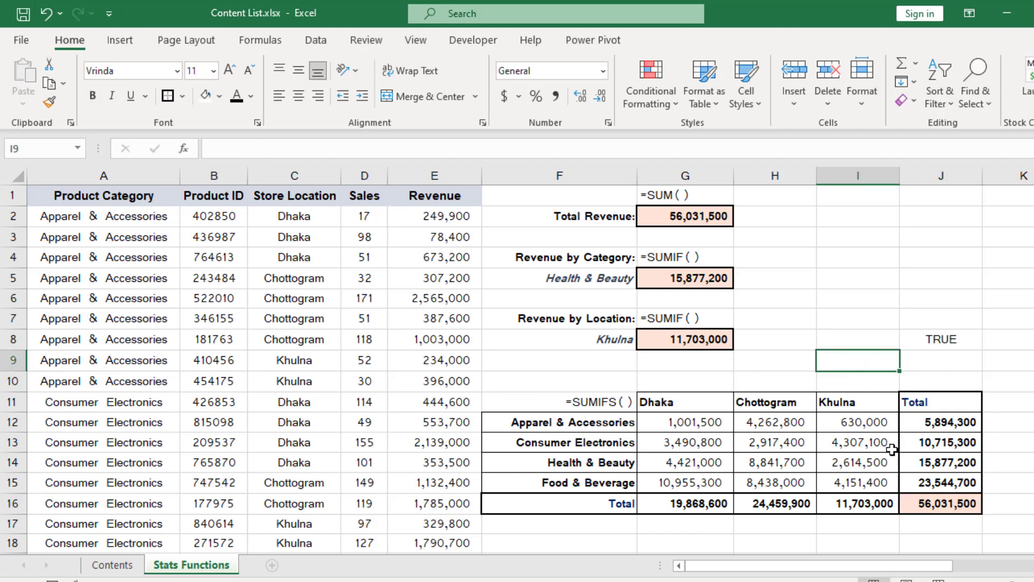